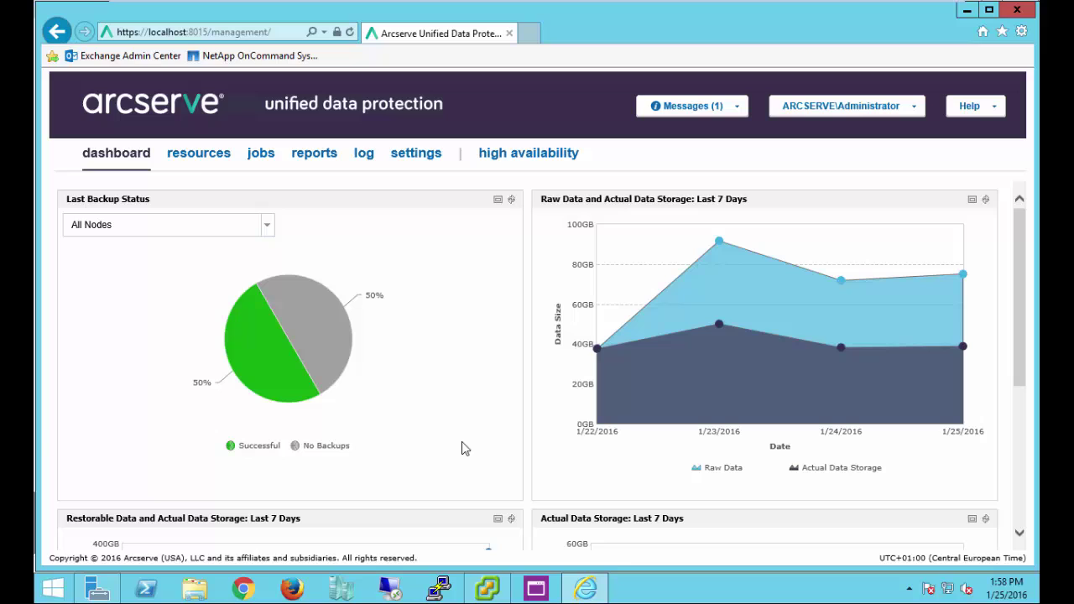
# Step: Add a new site named 'remote site' under Resources > Sites, keeping the default heartbeat and URL
pyautogui.click(200, 154)
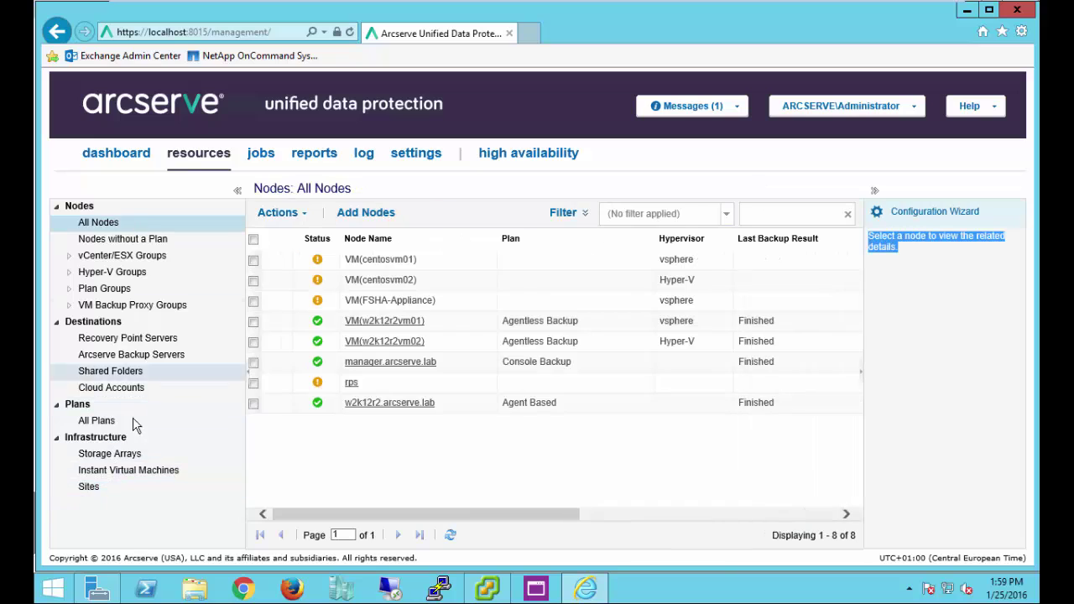
pyautogui.click(108, 485)
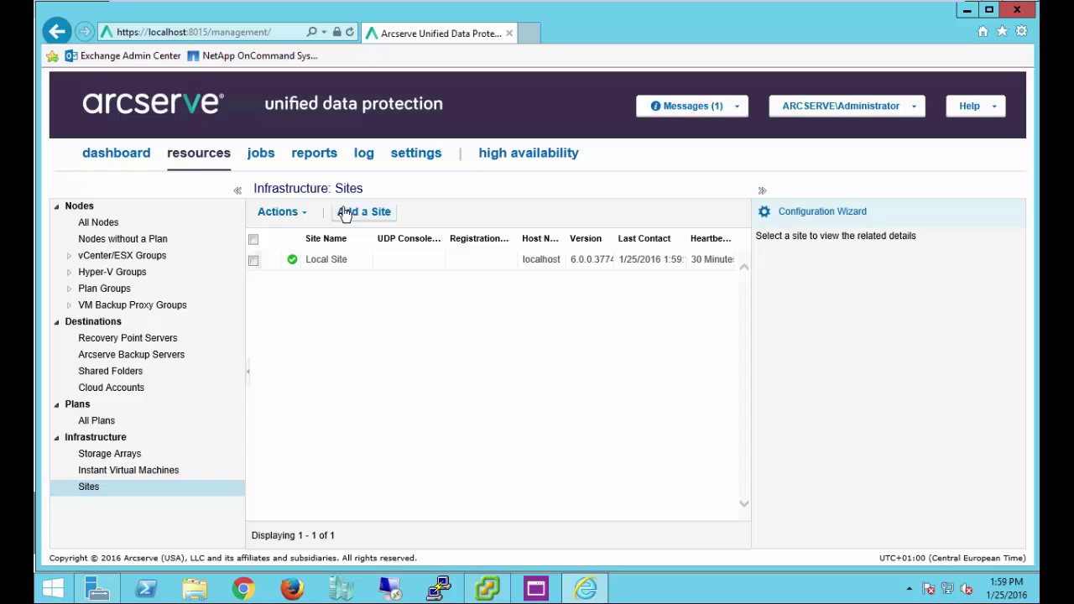
pyautogui.click(357, 216)
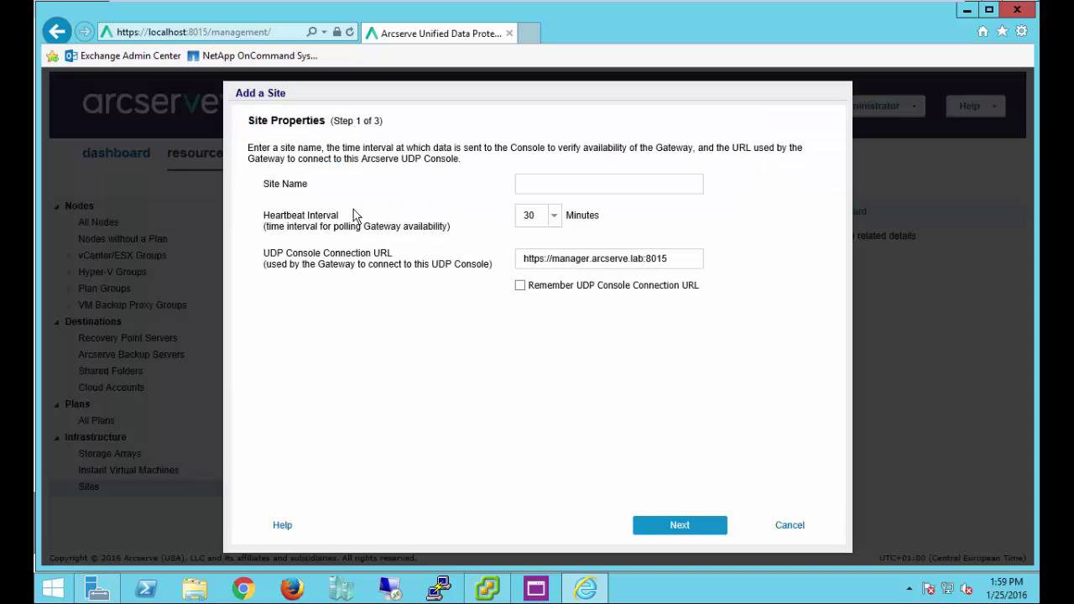
pyautogui.click(560, 183)
pyautogui.write('remote site')
pyautogui.click(696, 530)
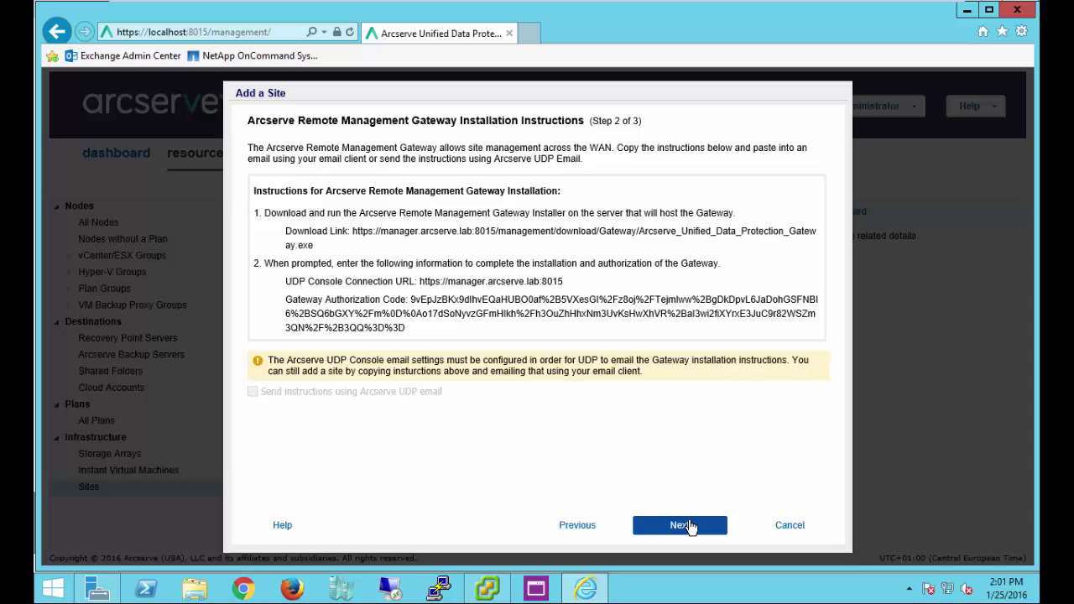
# Step: Select the entire Remote Management Gateway installation instructions text
pyautogui.moveTo(406, 329); pyautogui.dragTo(259, 196)
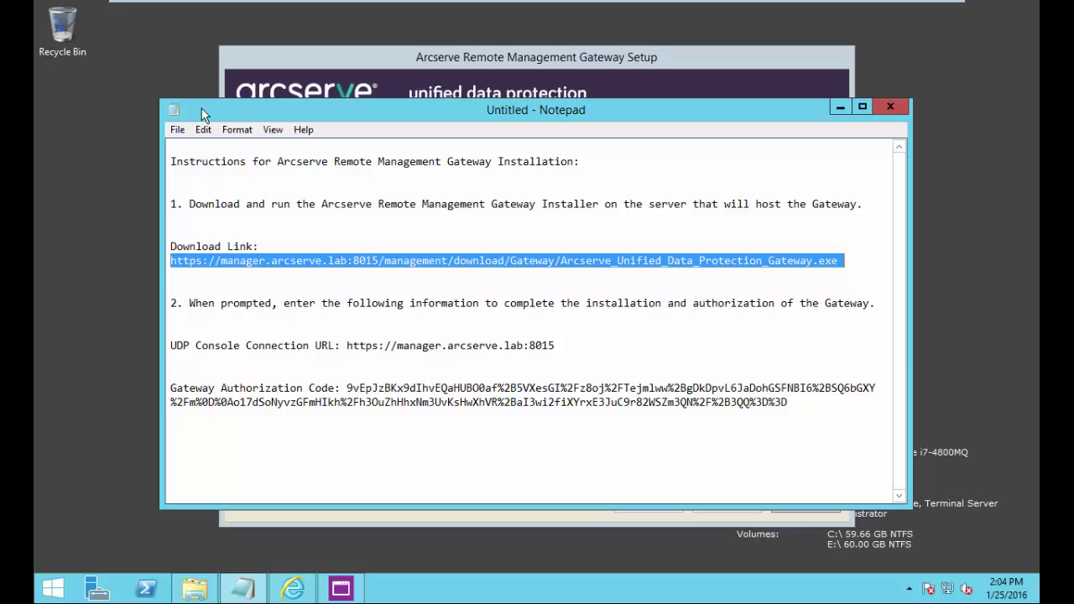
# Step: Accept the Gateway Setup licence agreement and continue to the destination folder step
pyautogui.click(536, 57)
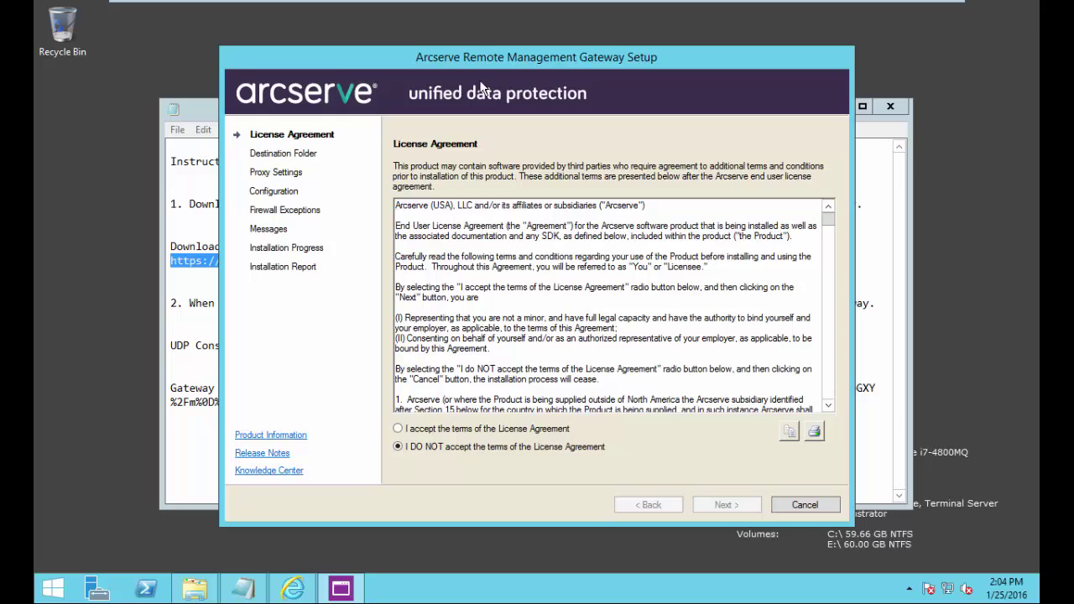
pyautogui.click(398, 429)
pyautogui.click(743, 508)
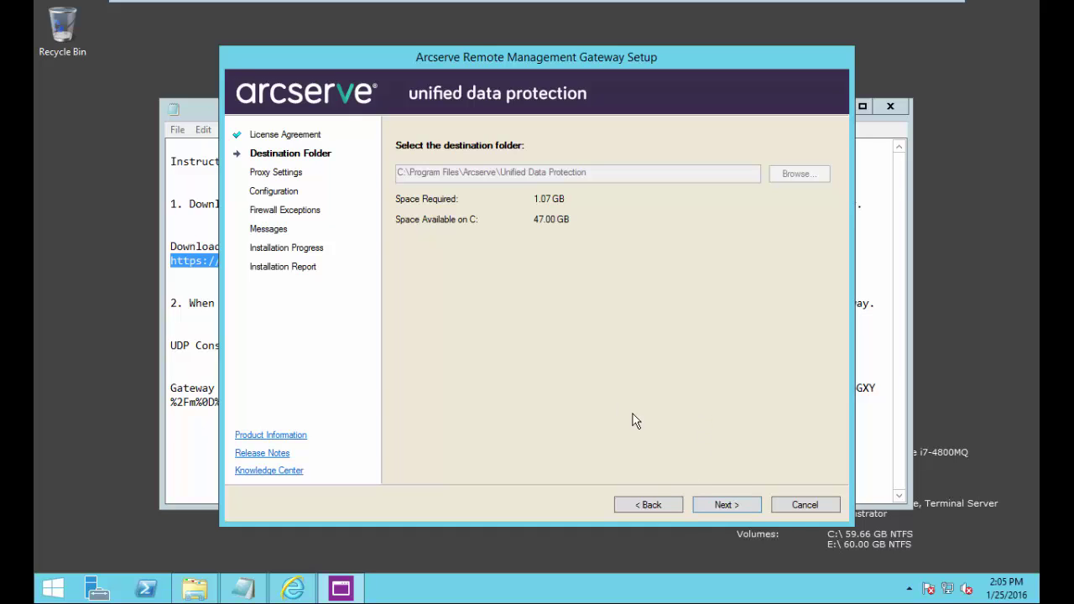
# Step: Keep the default folder, use browser proxy settings, and enter the administrator password
pyautogui.click(733, 507)
pyautogui.click(398, 194)
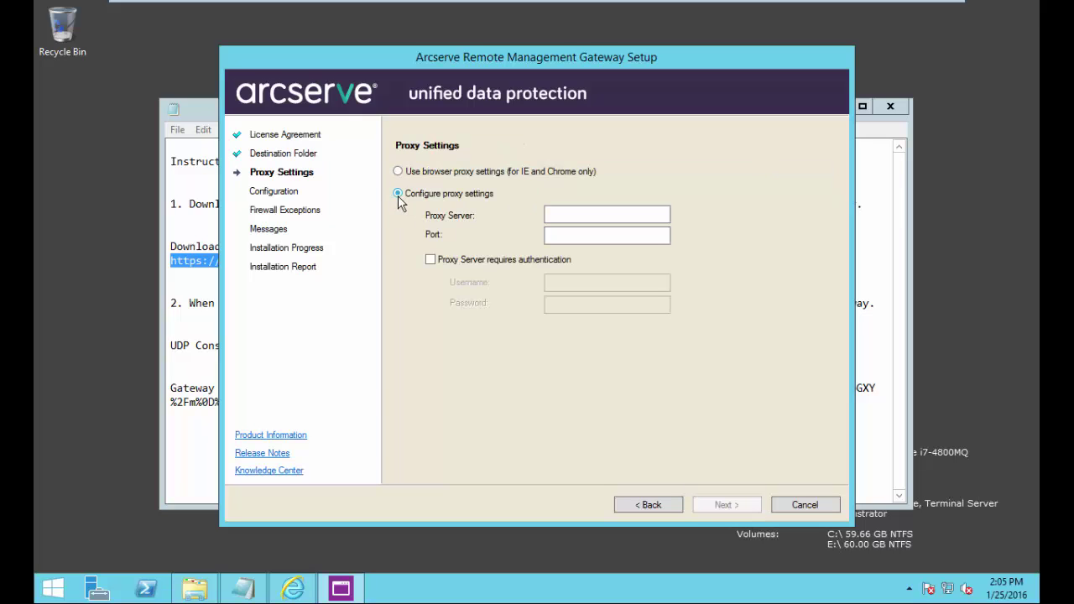
pyautogui.click(399, 171)
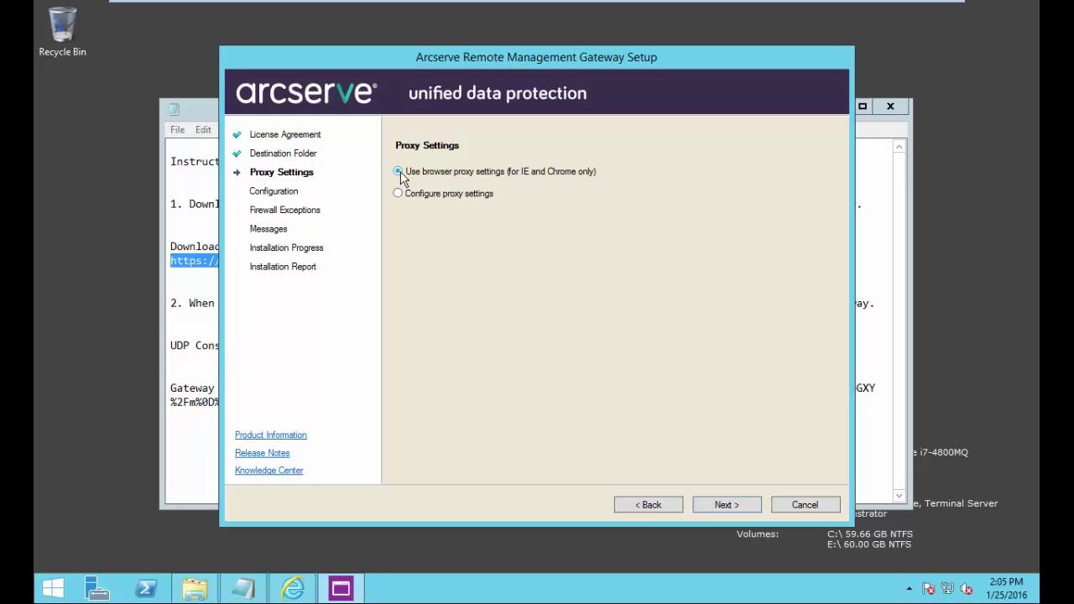
pyautogui.click(726, 504)
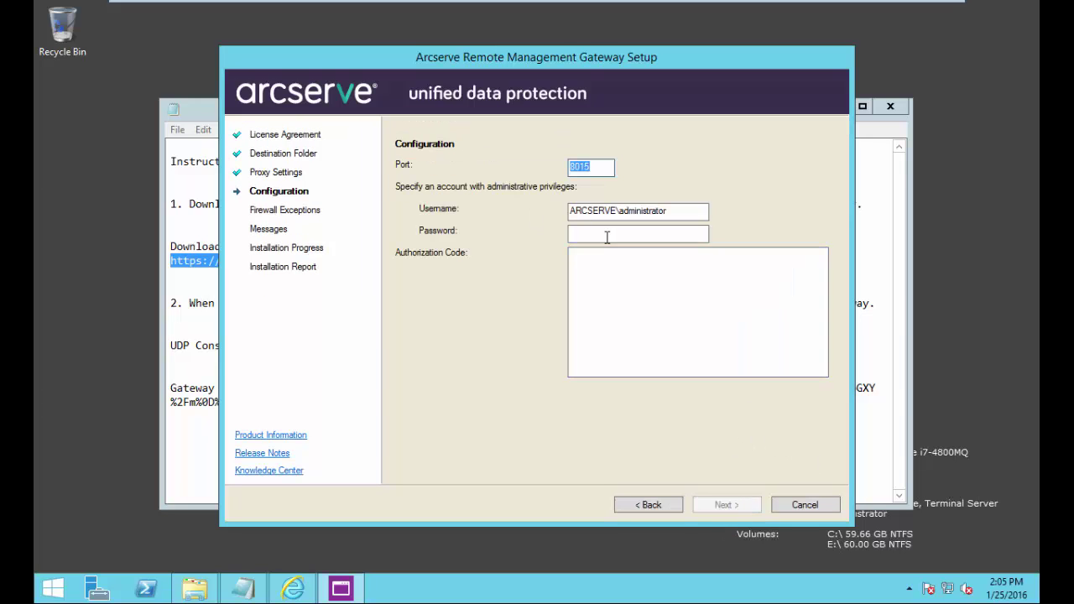
pyautogui.click(603, 166)
pyautogui.click(598, 233)
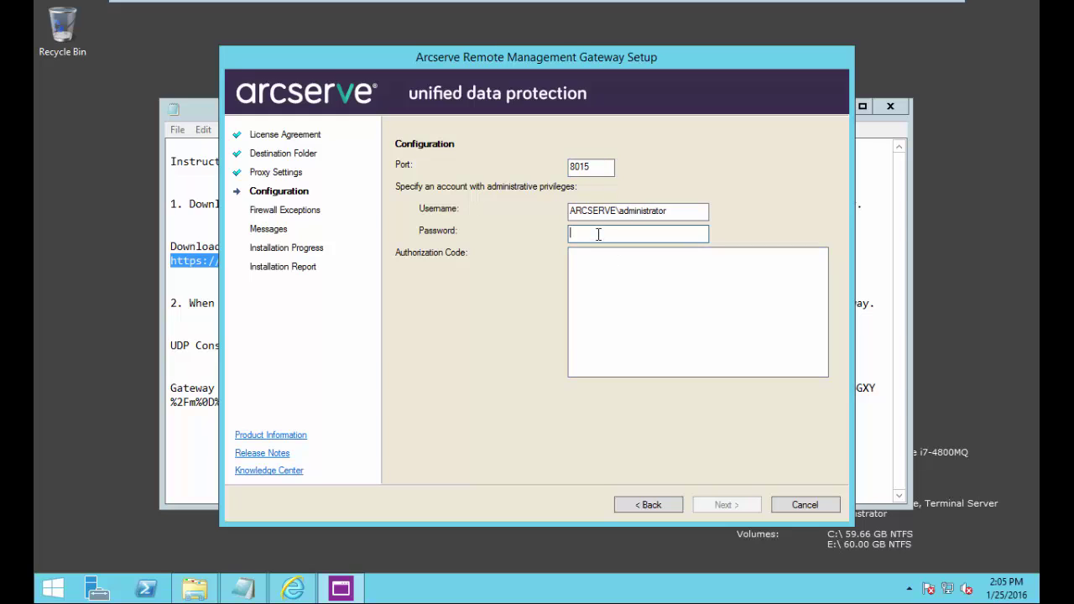
pyautogui.write('************')
# Step: Copy the gateway authorization code from Notepad and paste it into the Authorization Code box
pyautogui.click(874, 168)
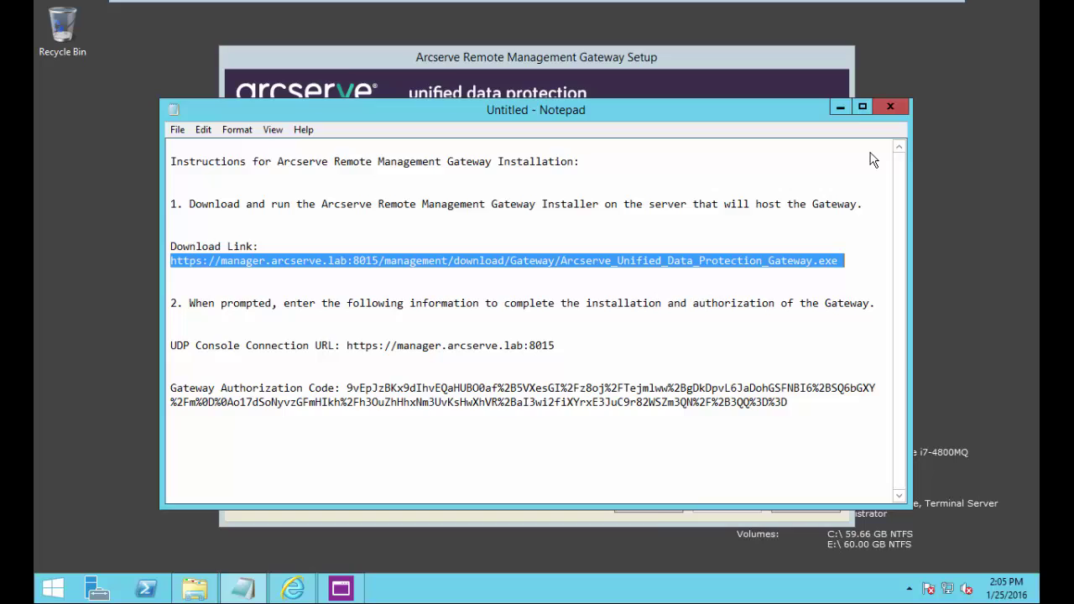
pyautogui.hotkey('alt', 'Tab')
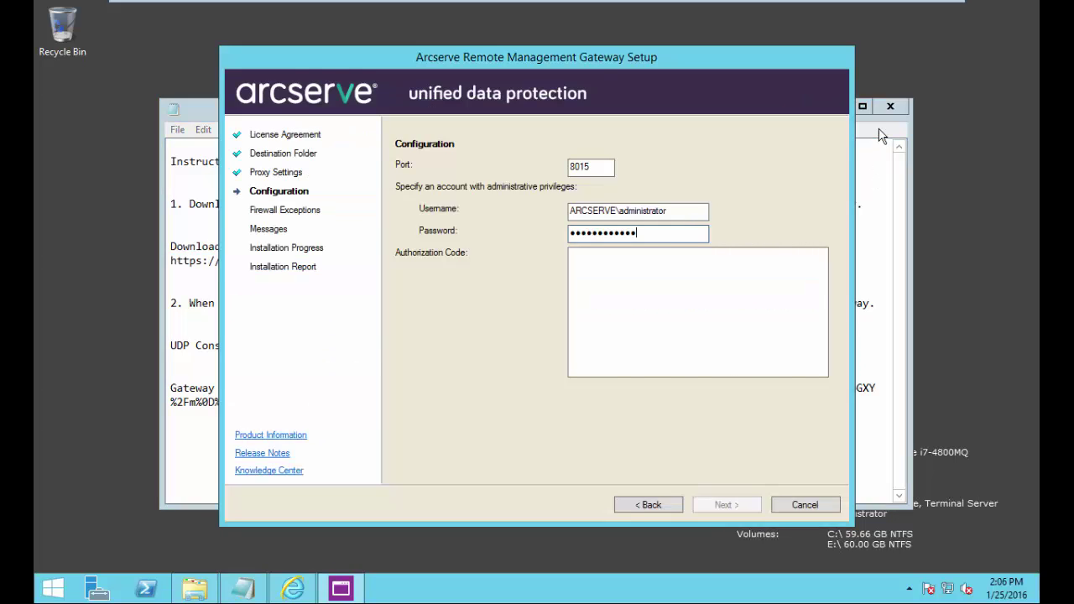
pyautogui.click(883, 143)
pyautogui.moveTo(777, 406); pyautogui.dragTo(346, 388)
pyautogui.rightClick(362, 391)
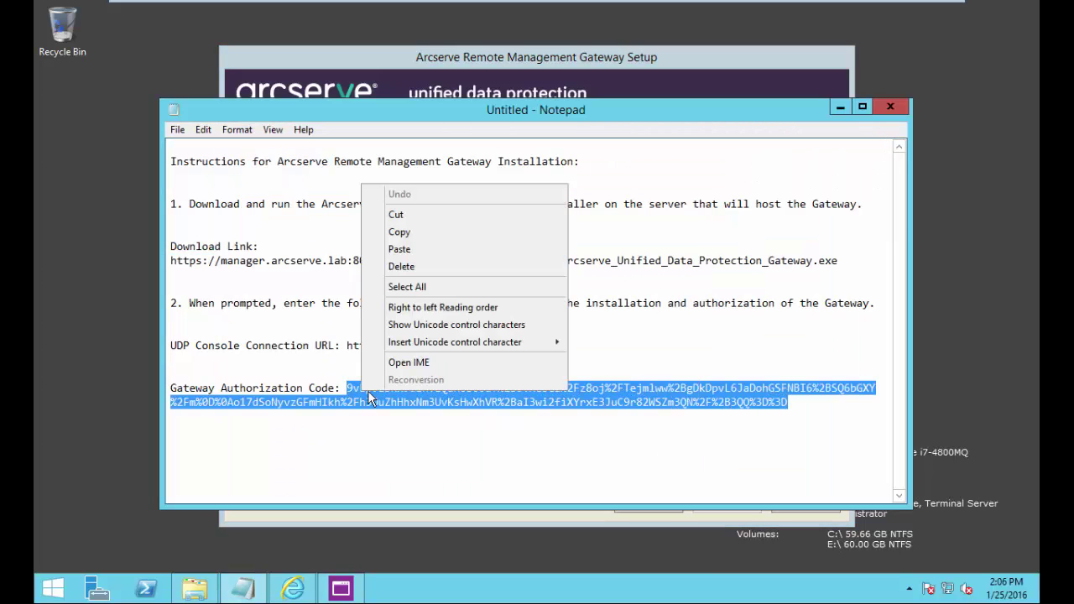
pyautogui.click(386, 230)
pyautogui.click(704, 84)
pyautogui.rightClick(630, 284)
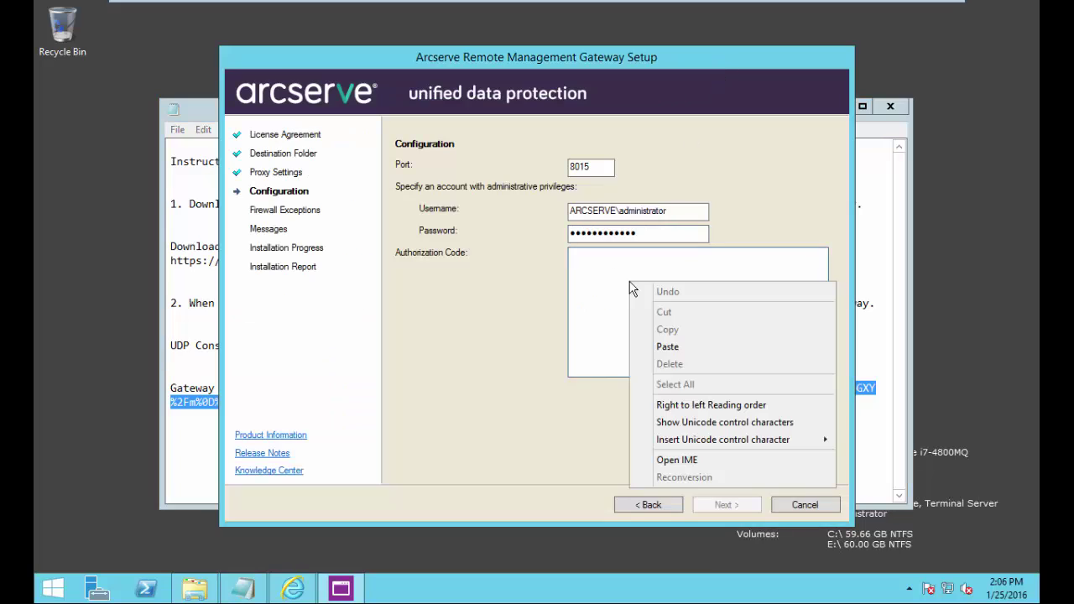
pyautogui.click(682, 351)
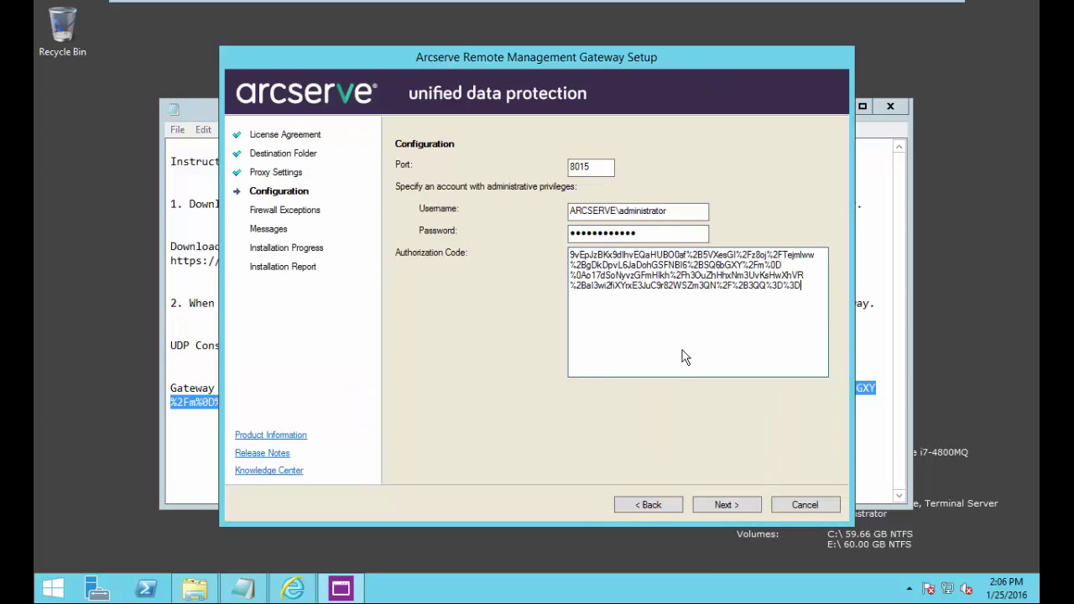
# Step: Pass the Configuration and Firewall Exceptions steps and install the Remote Management Gateway
pyautogui.click(723, 505)
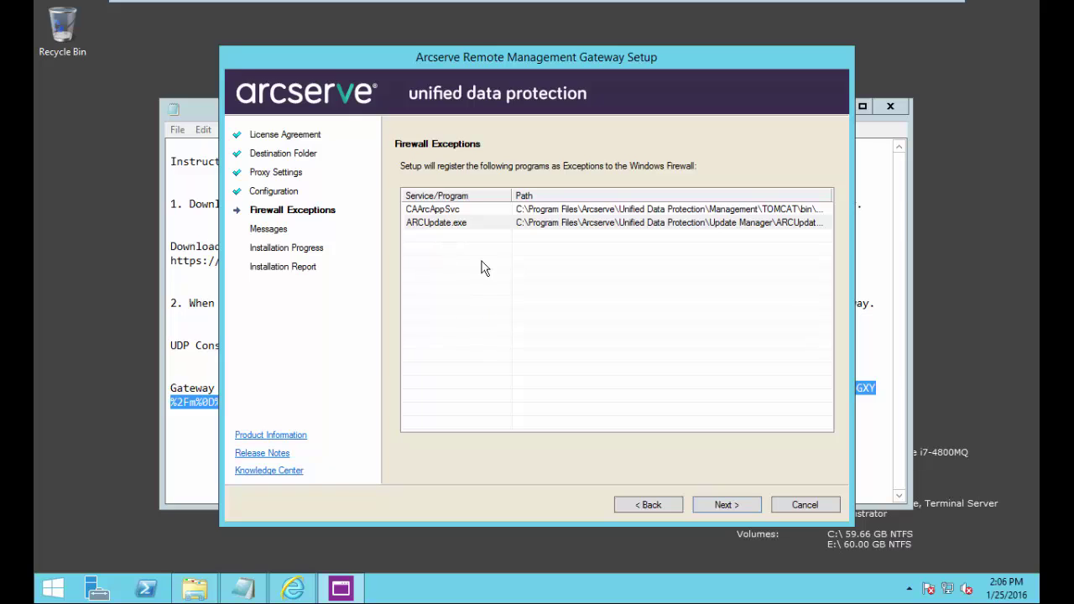
pyautogui.click(725, 504)
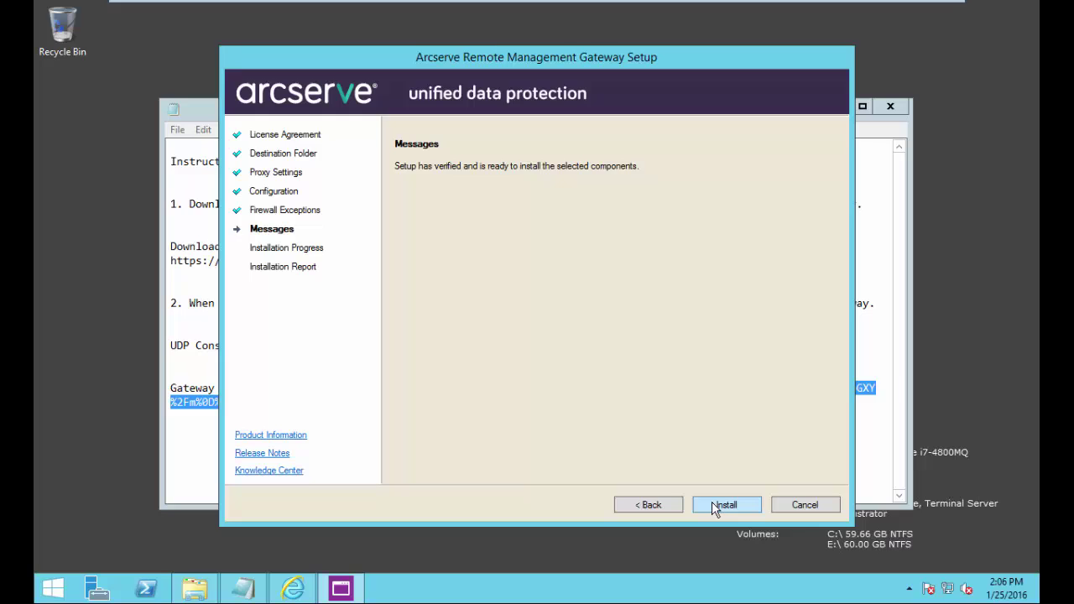
pyautogui.click(720, 506)
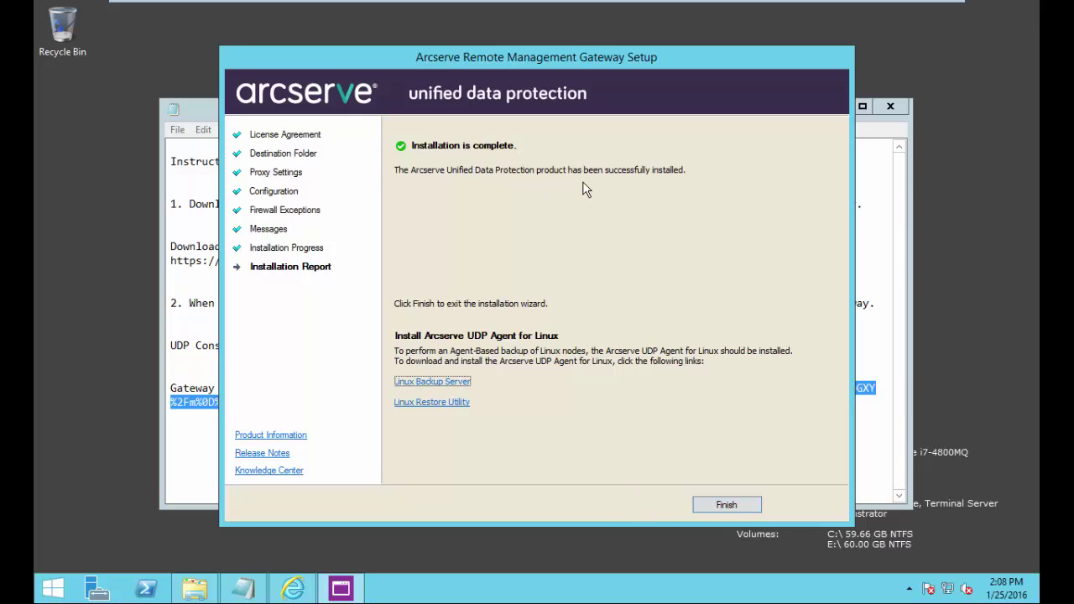
# Step: Close Gateway Setup and complete the Add a Site wizard to register remote site
pyautogui.click(726, 505)
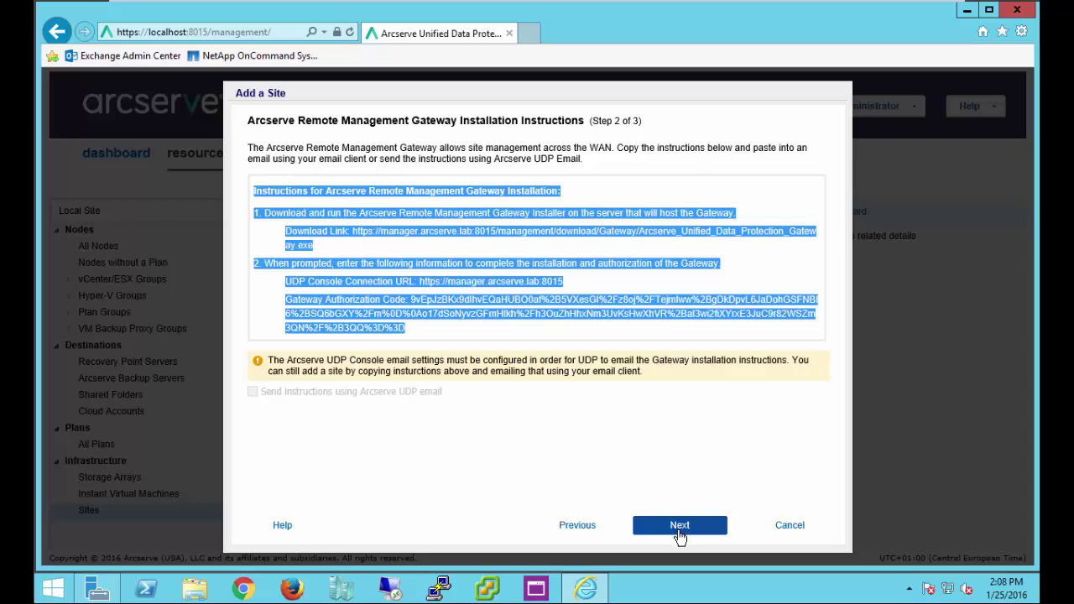
pyautogui.click(679, 526)
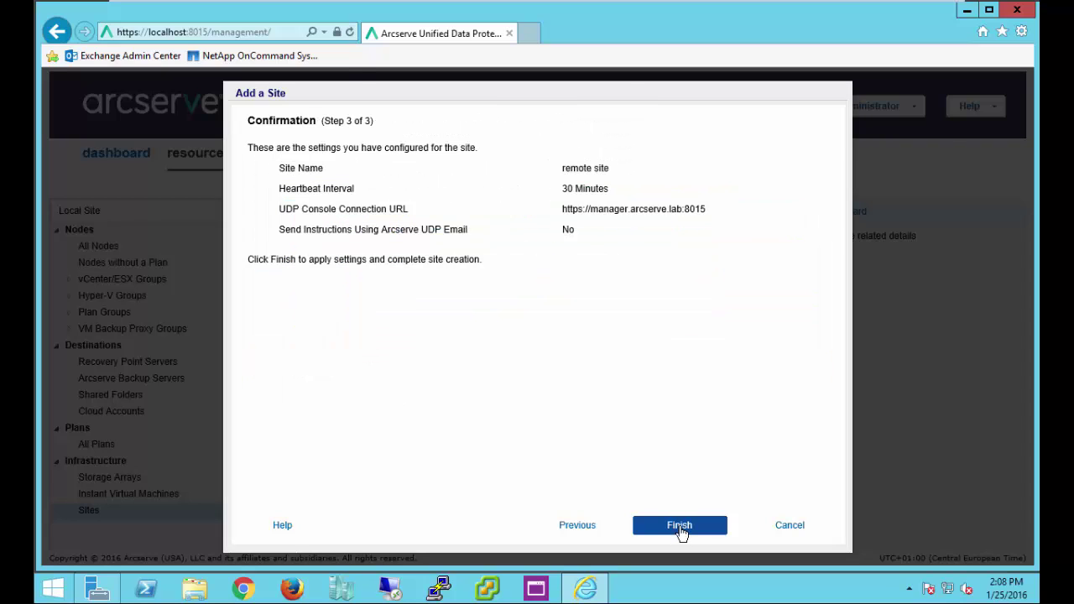
pyautogui.click(679, 526)
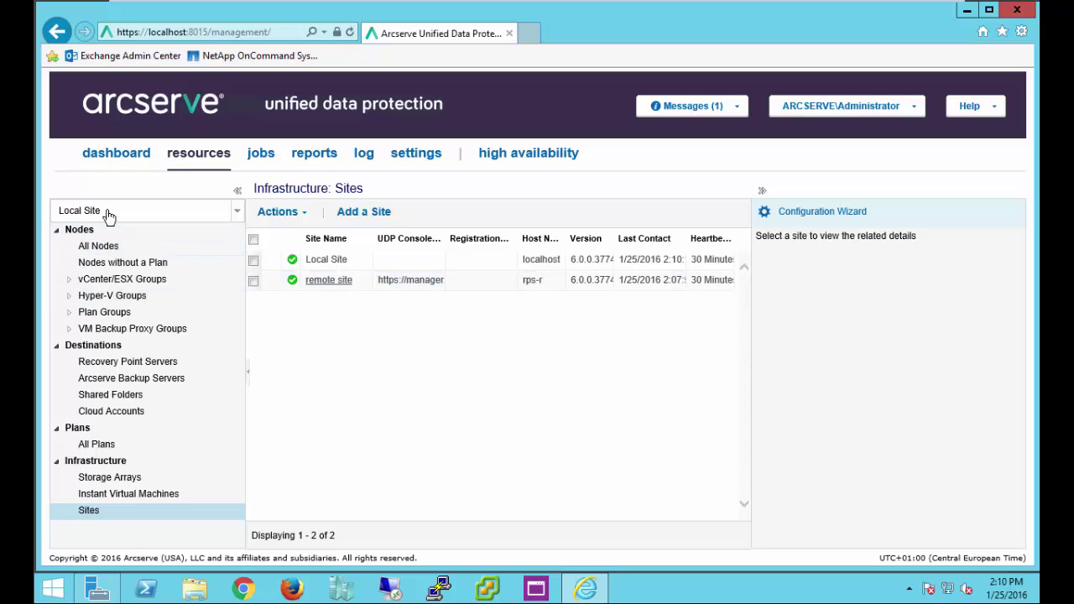
# Step: Switch the console to remote site and show its All Nodes list
pyautogui.click(238, 210)
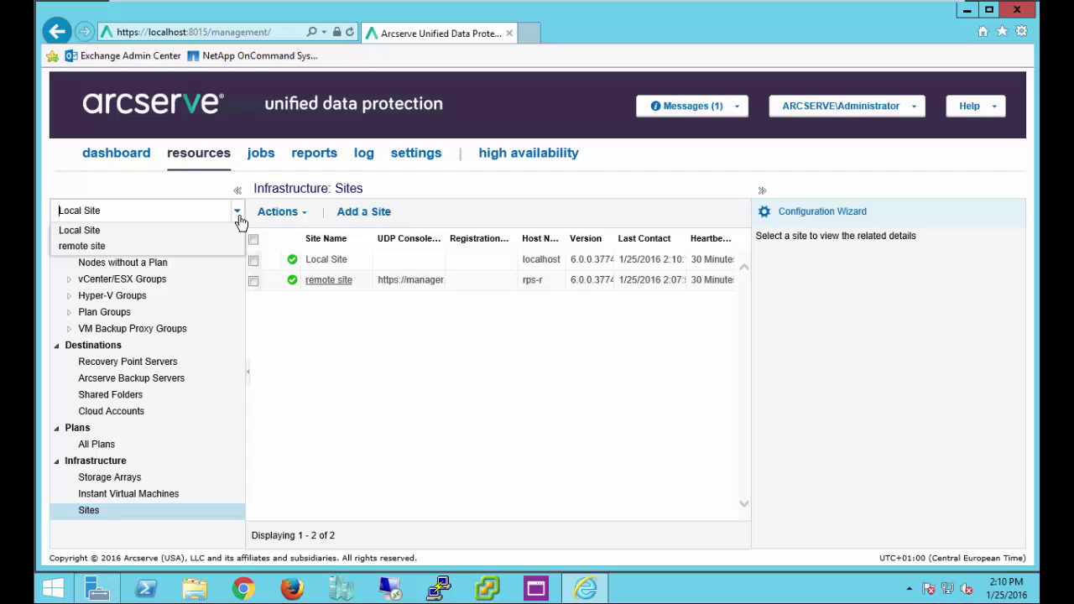
pyautogui.click(119, 246)
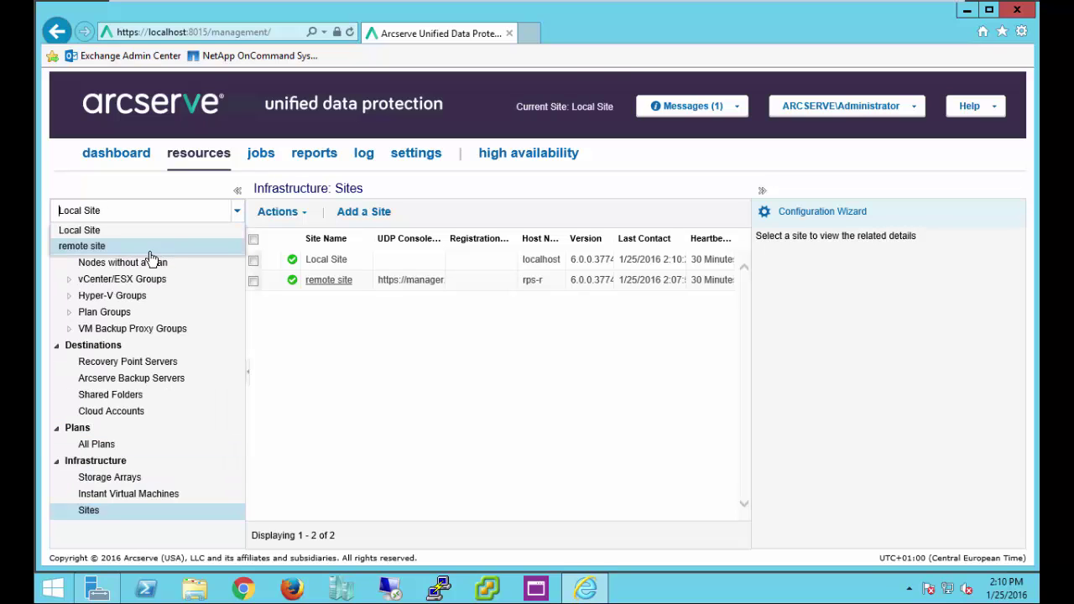
pyautogui.click(120, 246)
pyautogui.click(120, 245)
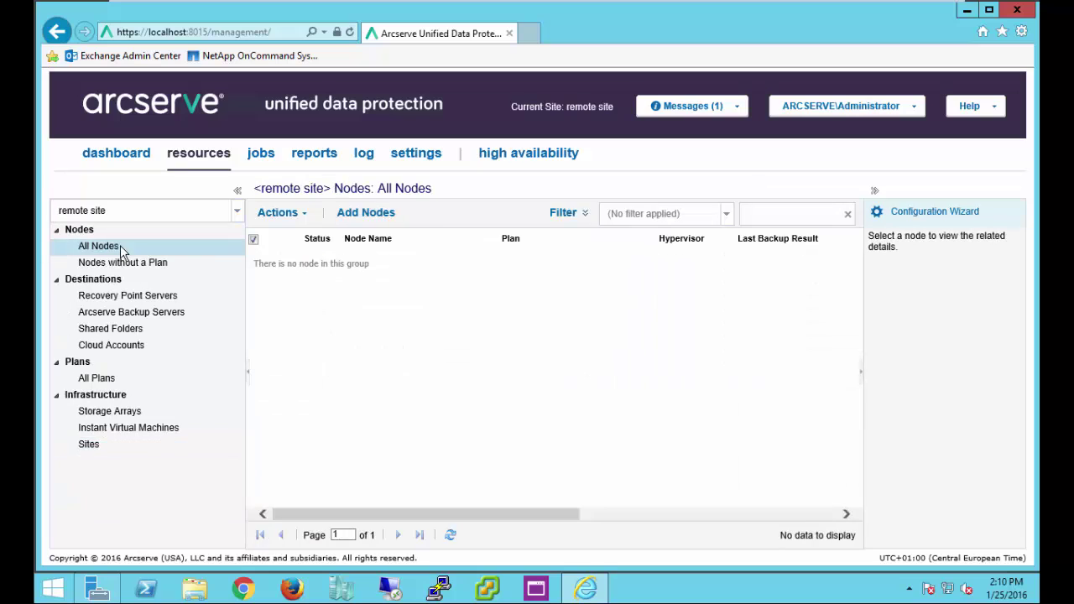
# Step: Queue rps-r.arcserve.lab with its user name, password and description 'Remote RPS' in Add Nodes
pyautogui.click(365, 213)
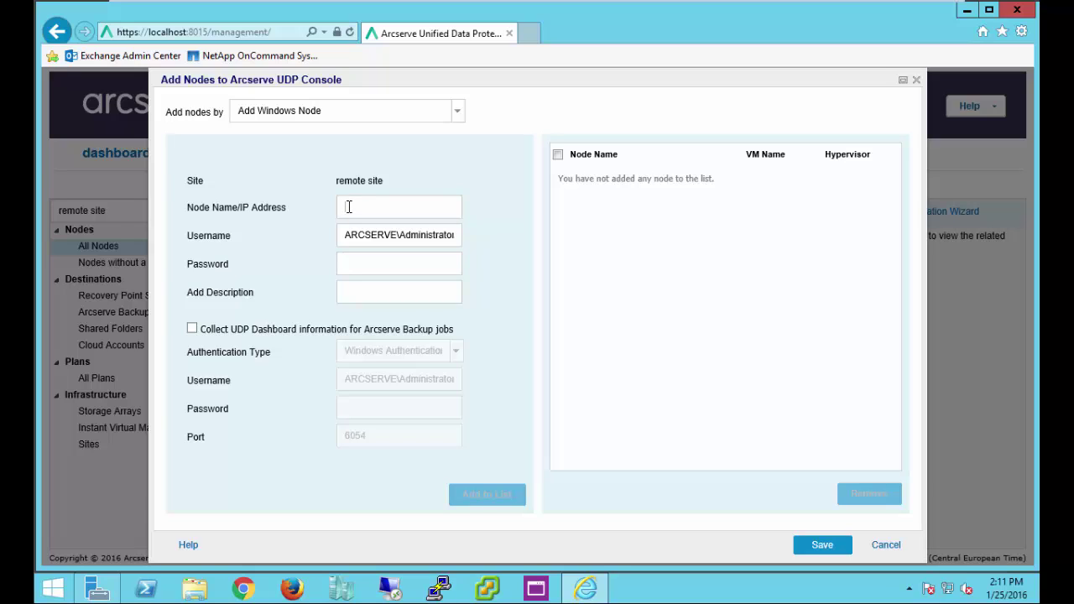
pyautogui.write('cserve.lab')
pyautogui.click(361, 265)
pyautogui.write('xxxxxxxxxxxx')
pyautogui.click(374, 292)
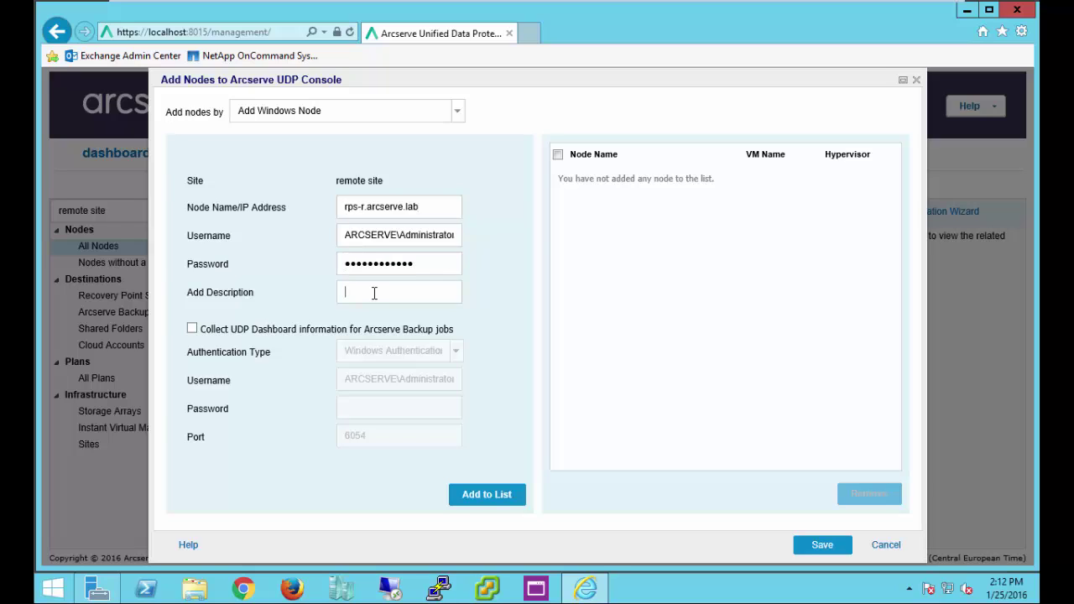
pyautogui.write('Remote RPS')
pyautogui.click(491, 497)
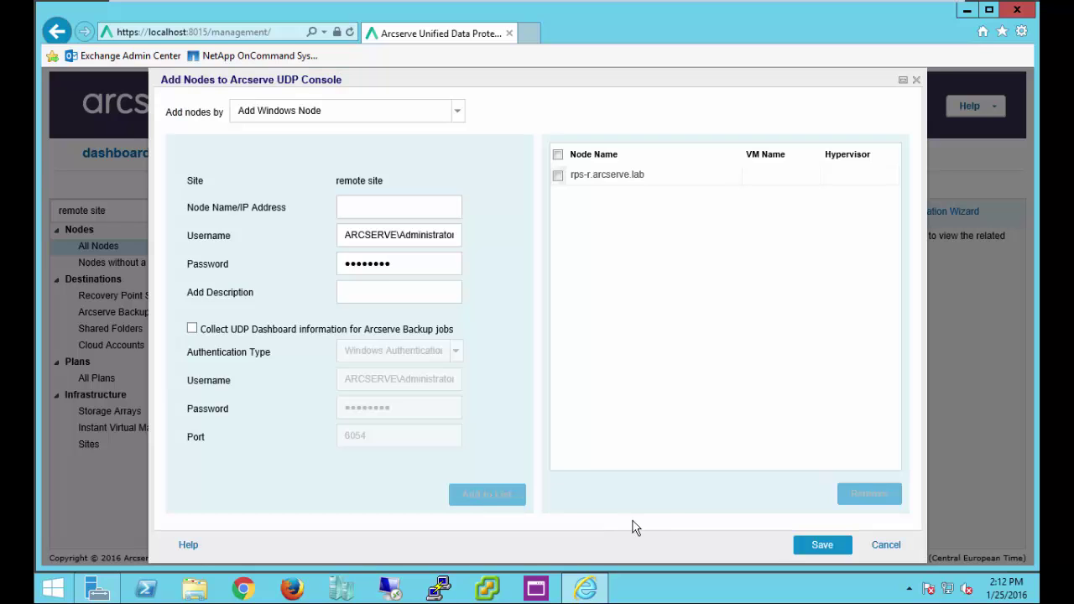
# Step: Save rps-r.arcserve.lab to remote site, refresh the site view, and start a new plan from All Plans
pyautogui.click(821, 547)
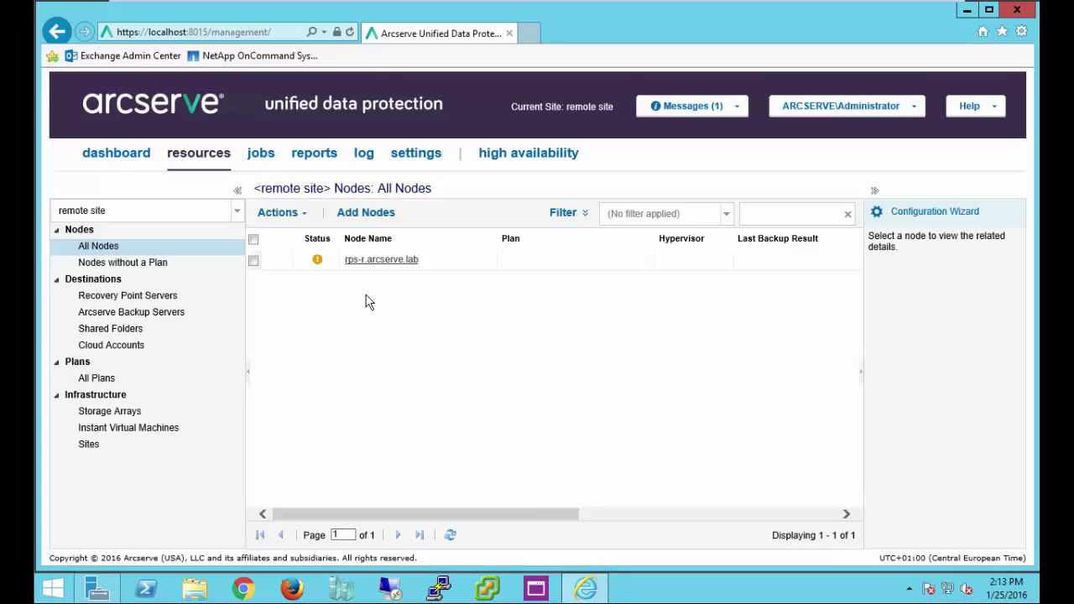
pyautogui.click(238, 211)
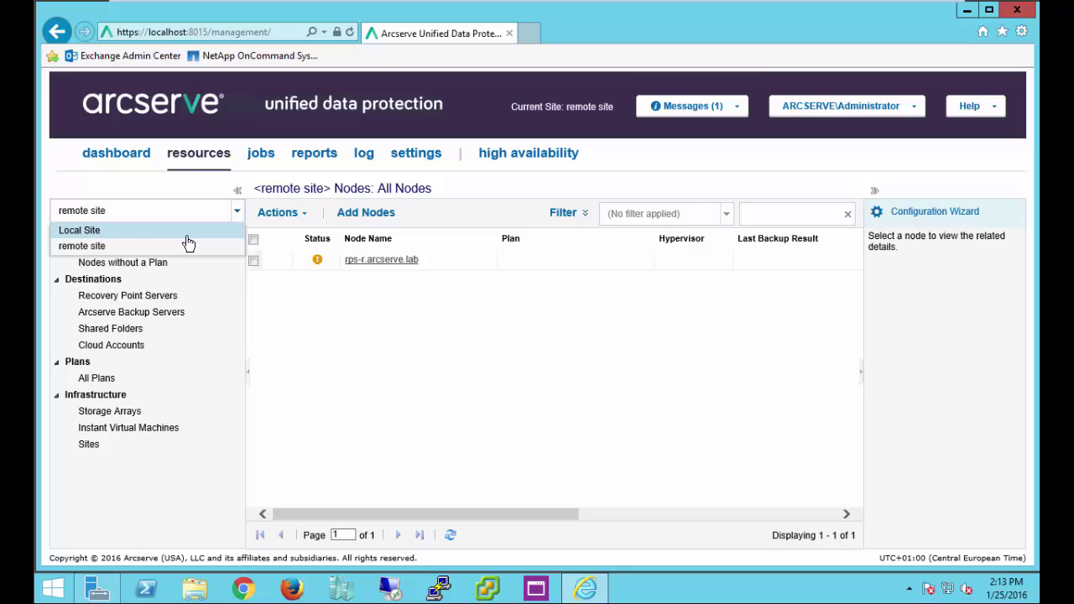
pyautogui.click(187, 234)
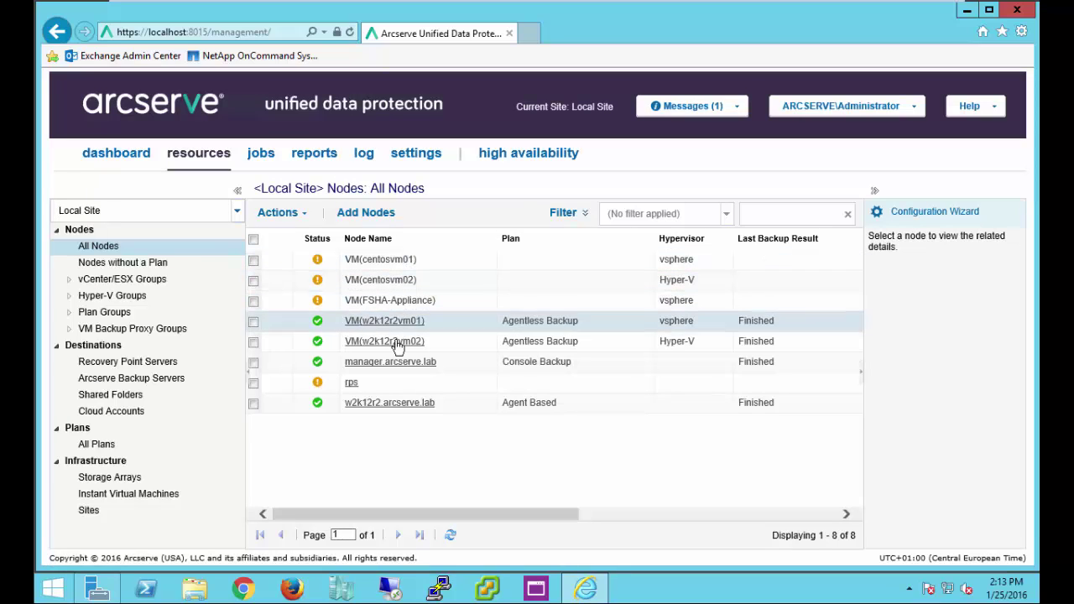
pyautogui.click(238, 211)
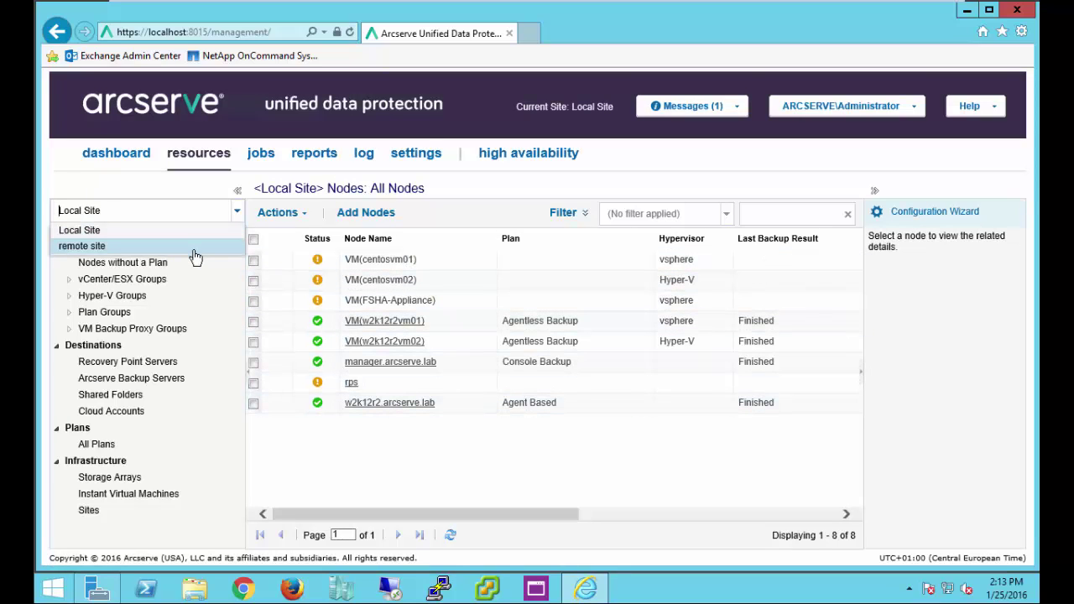
pyautogui.click(190, 248)
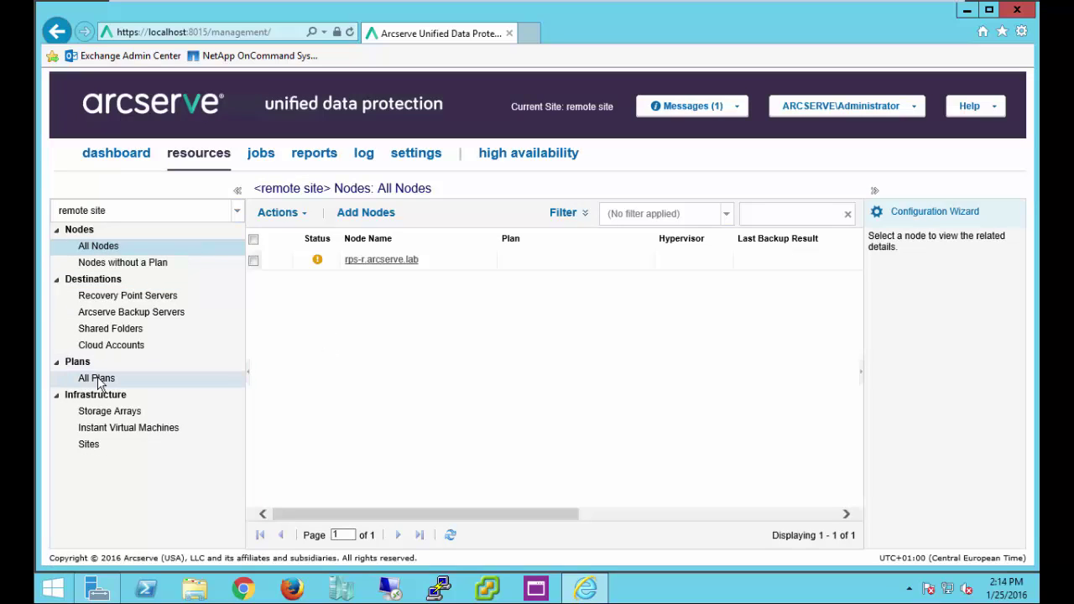
pyautogui.click(98, 379)
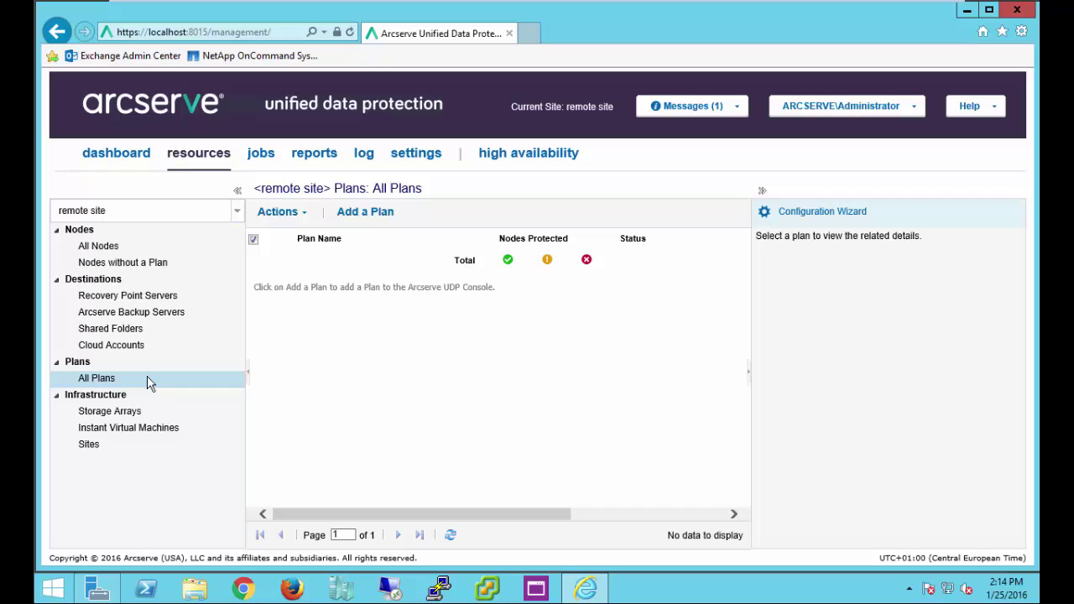
pyautogui.click(376, 214)
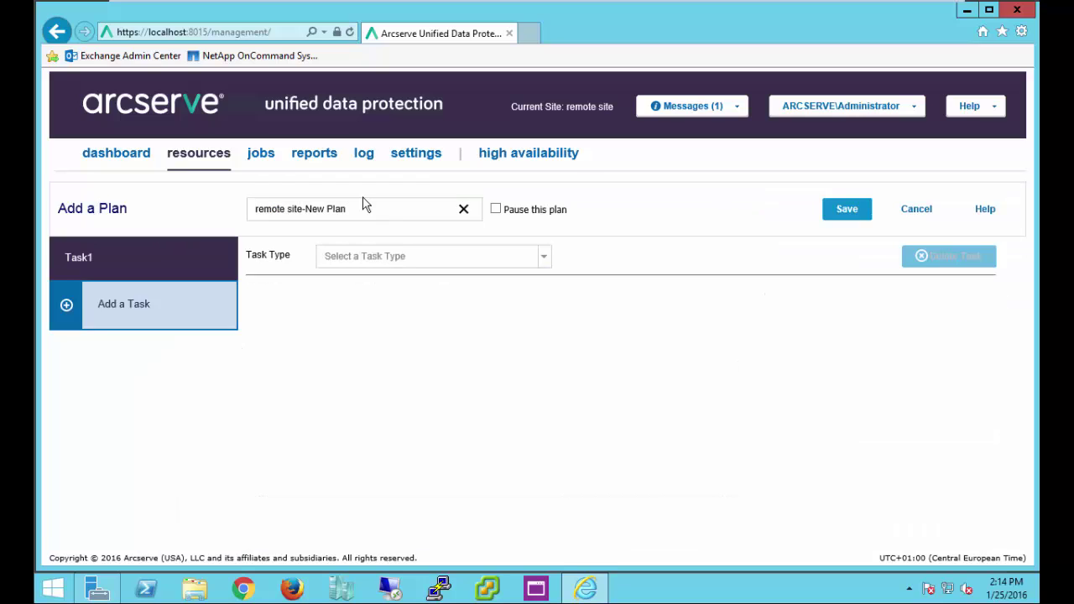
# Step: Rename the plan 'remote site agent based' with task type Backup: Agent-Based Windows
pyautogui.press('BackSpace')
pyautogui.press('BackSpace')
pyautogui.press('BackSpace')
pyautogui.press('BackSpace')
pyautogui.press('BackSpace')
pyautogui.press('BackSpace')
pyautogui.write('agent based')
pyautogui.click(545, 259)
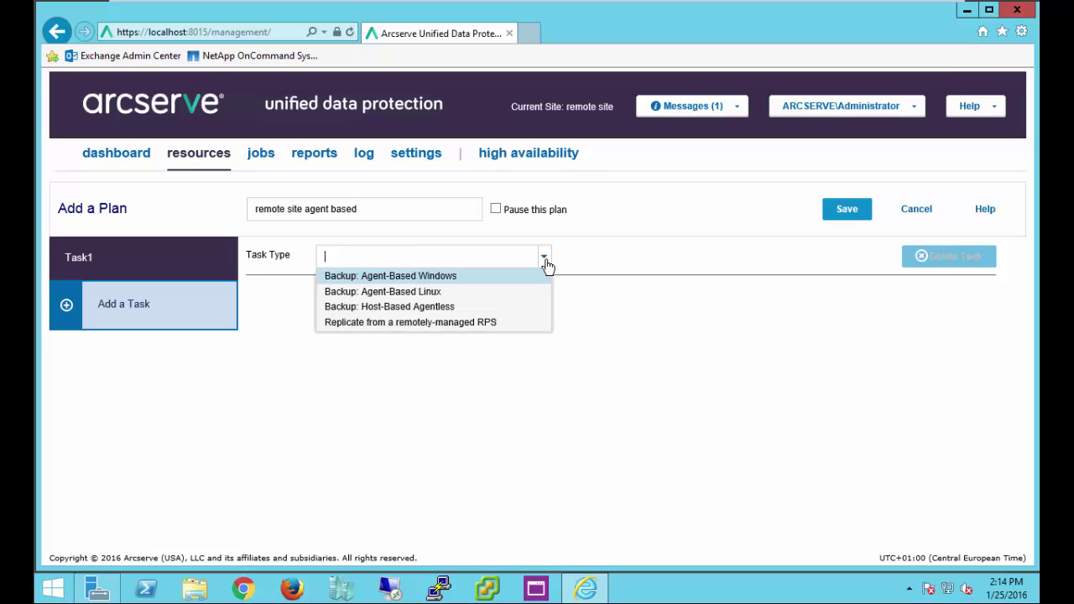
pyautogui.click(462, 277)
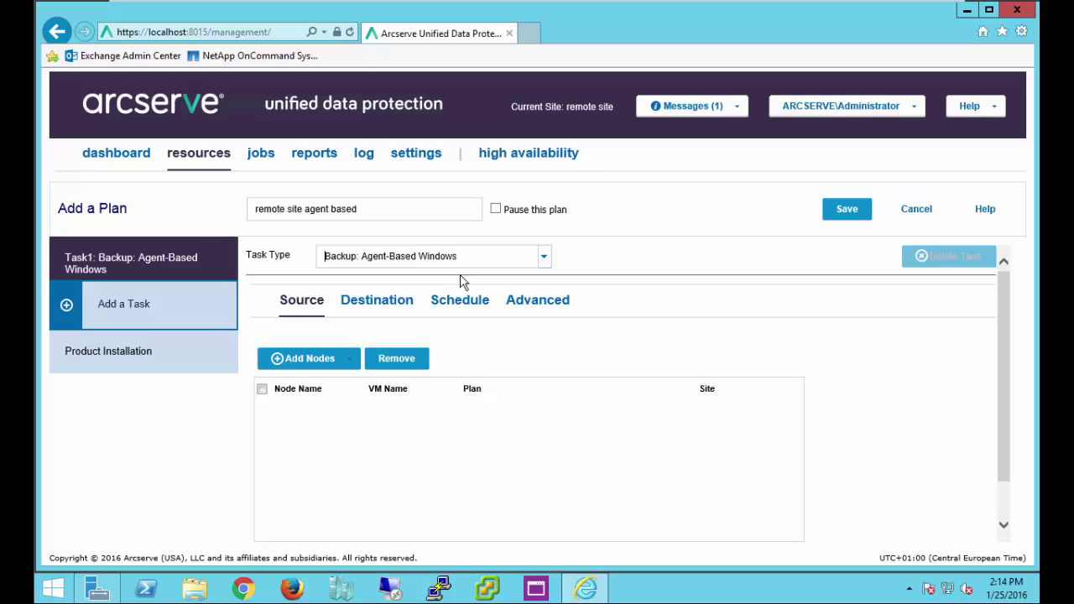
# Step: Select rps-r.arcserve.lab from existing console nodes as the plan's protected source
pyautogui.click(356, 368)
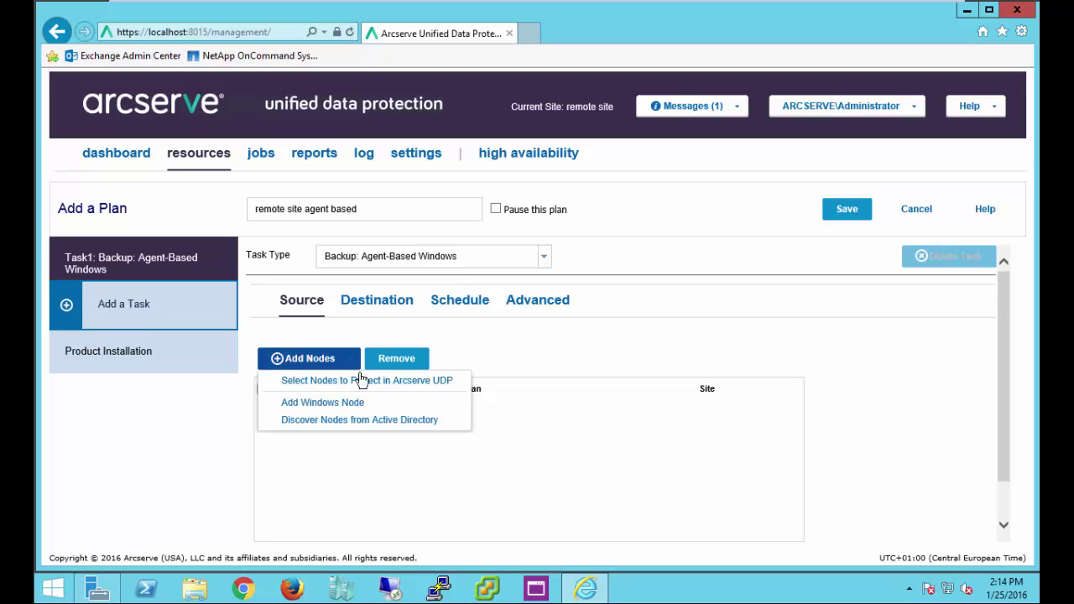
pyautogui.click(359, 377)
pyautogui.click(225, 242)
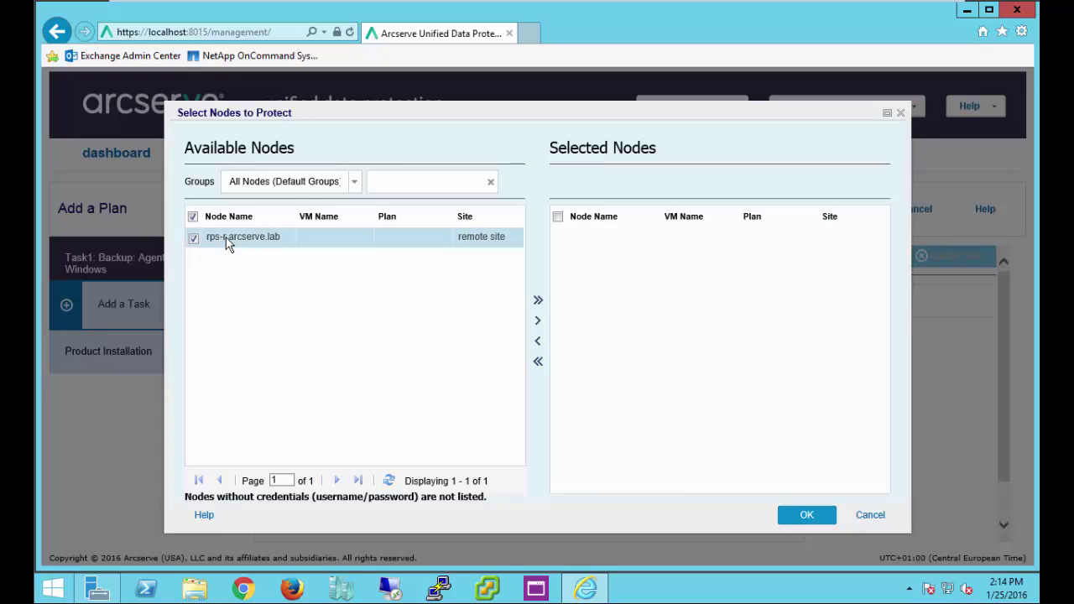
pyautogui.click(539, 323)
pyautogui.click(806, 514)
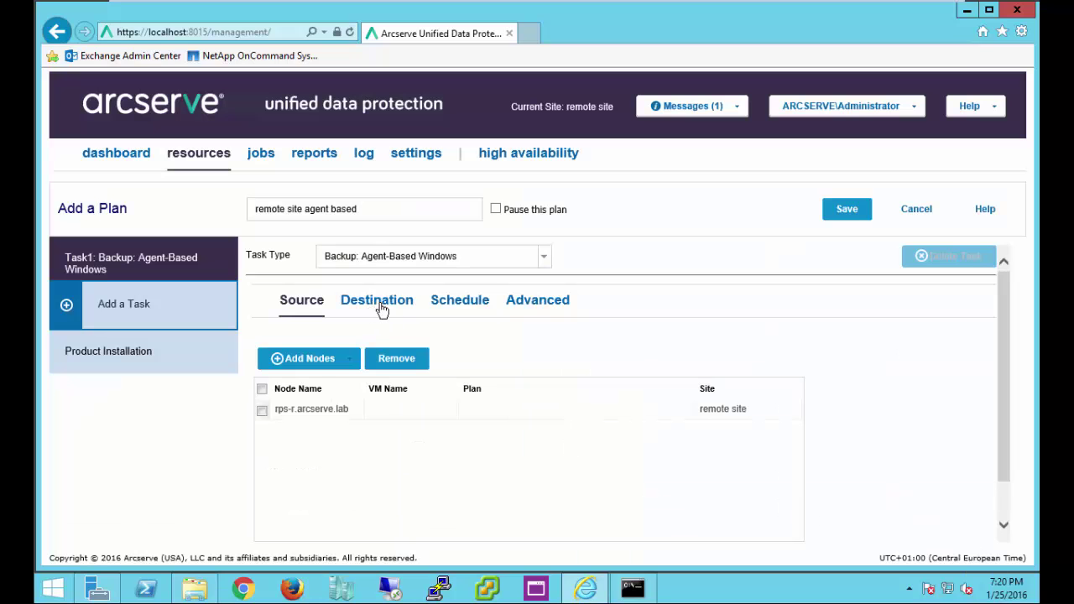
# Step: Review Destination and Schedule settings and tick catalog generation after Daily Backups
pyautogui.click(381, 309)
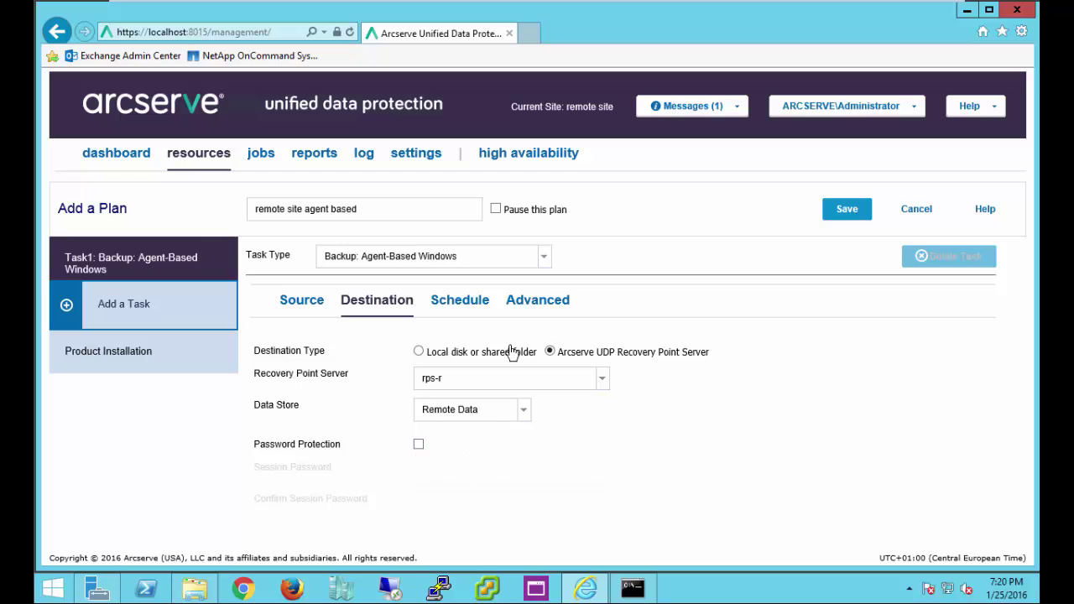
pyautogui.click(459, 311)
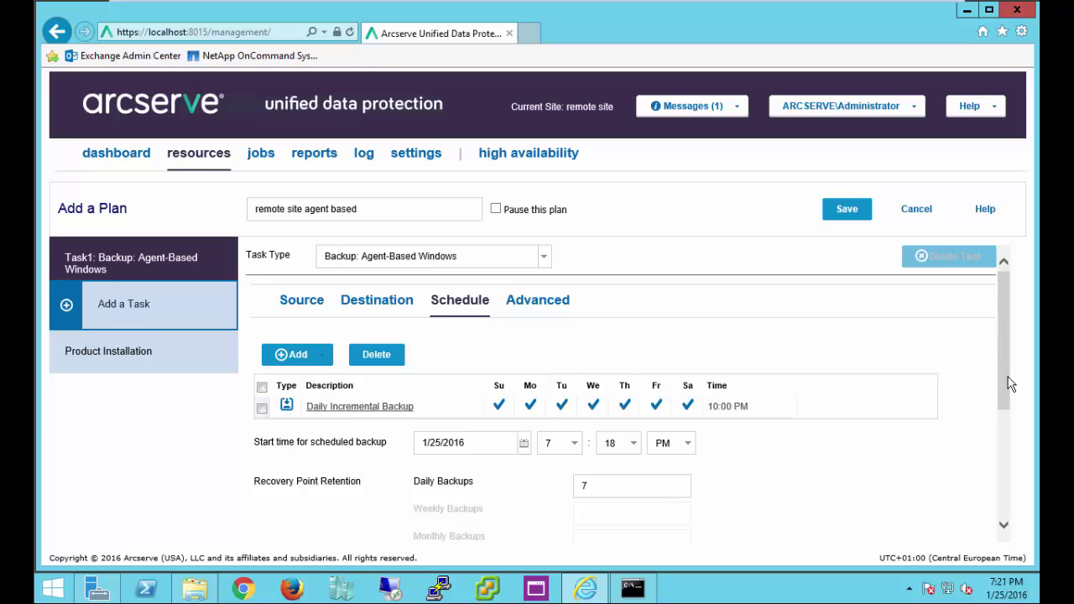
pyautogui.moveTo(1009, 383); pyautogui.dragTo(1009, 424)
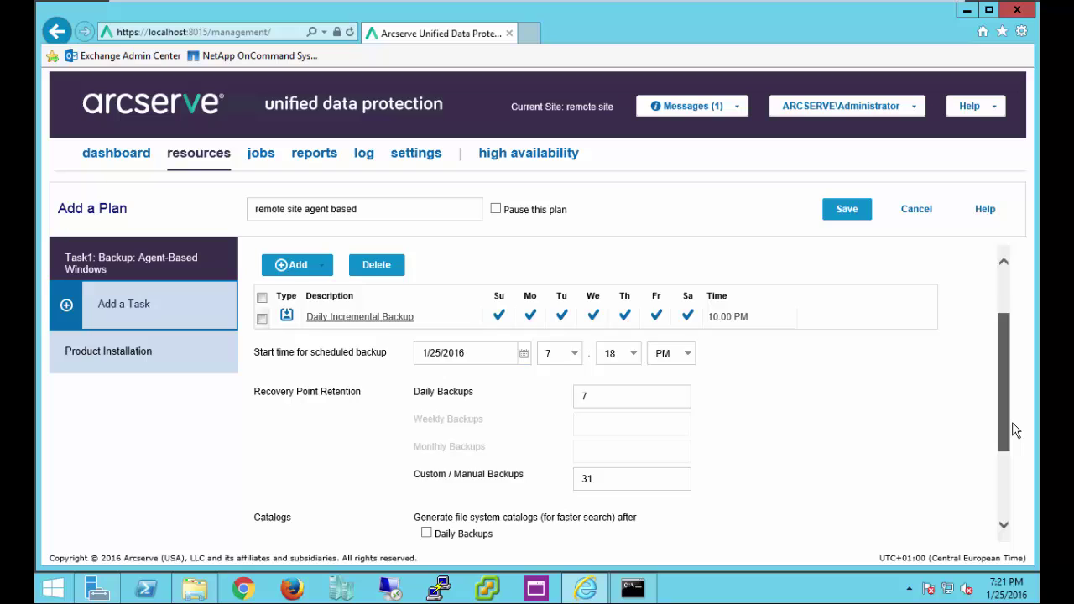
pyautogui.doubleClick(593, 475)
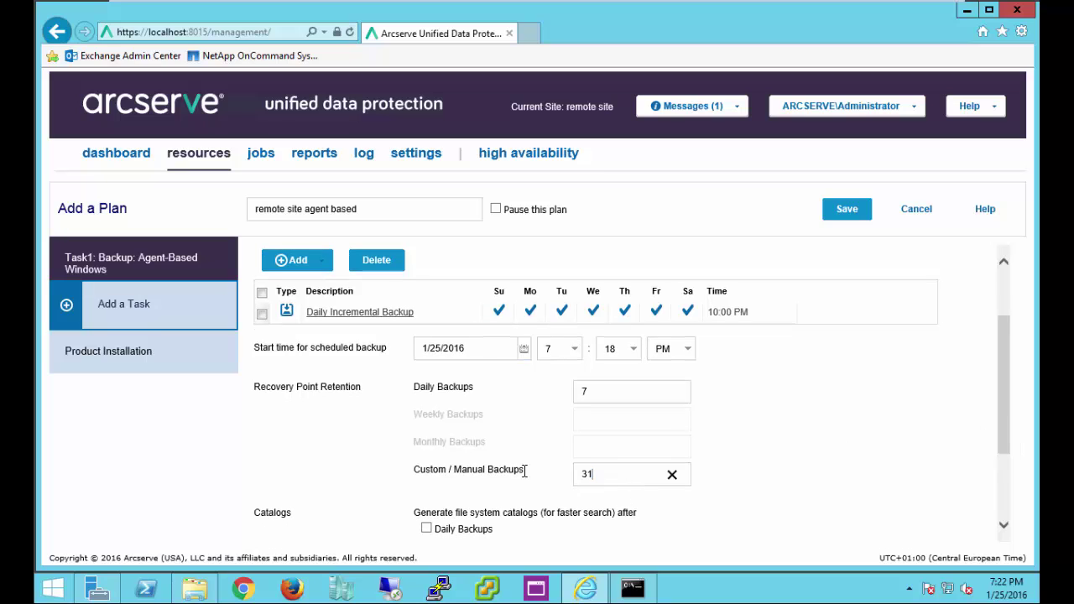
pyautogui.moveTo(1002, 422); pyautogui.dragTo(1003, 441)
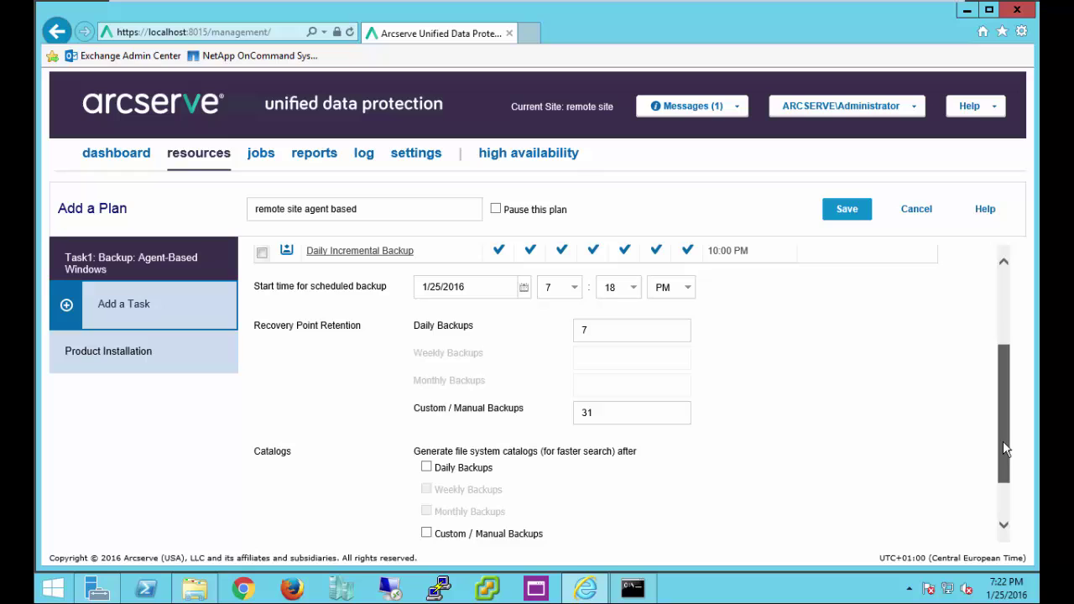
pyautogui.click(427, 468)
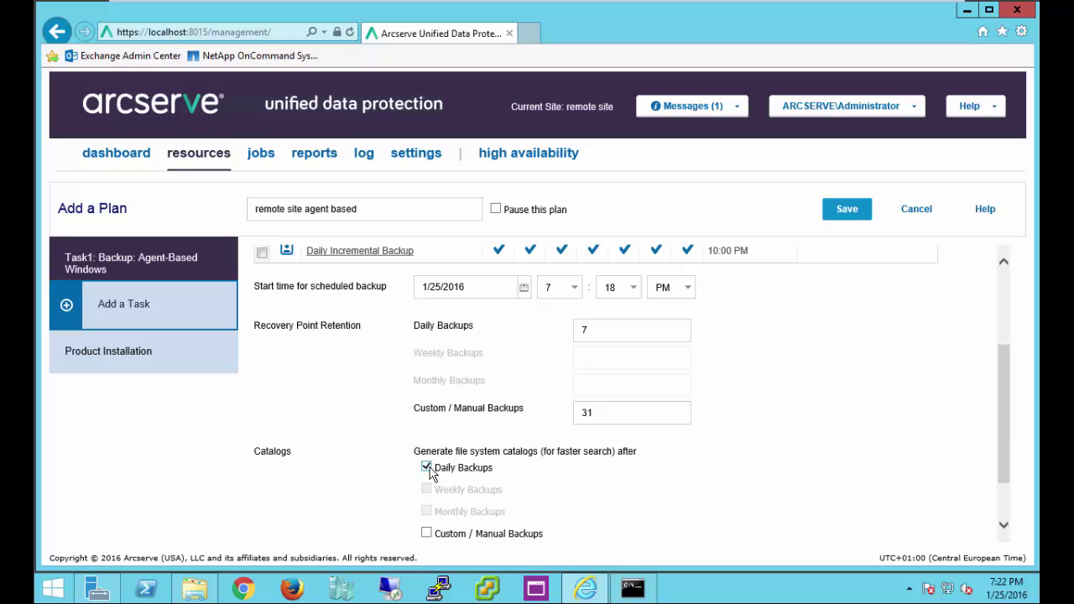
pyautogui.moveTo(1005, 478); pyautogui.dragTo(992, 314)
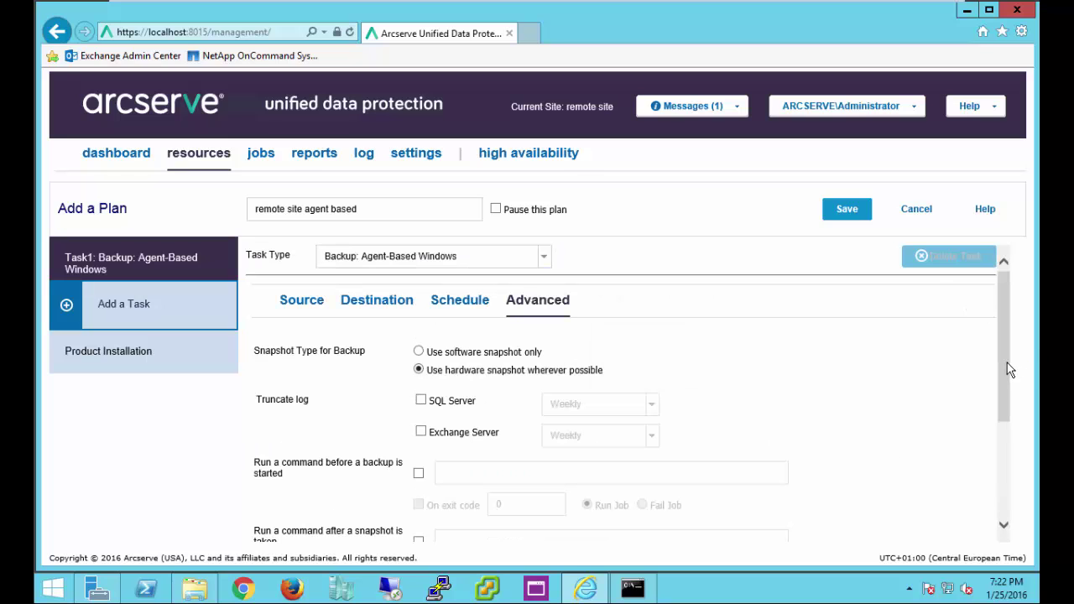
# Step: Review the Advanced settings and save the 'remote site agent based' plan so it deploys to its node
pyautogui.moveTo(1007, 362); pyautogui.dragTo(1006, 395)
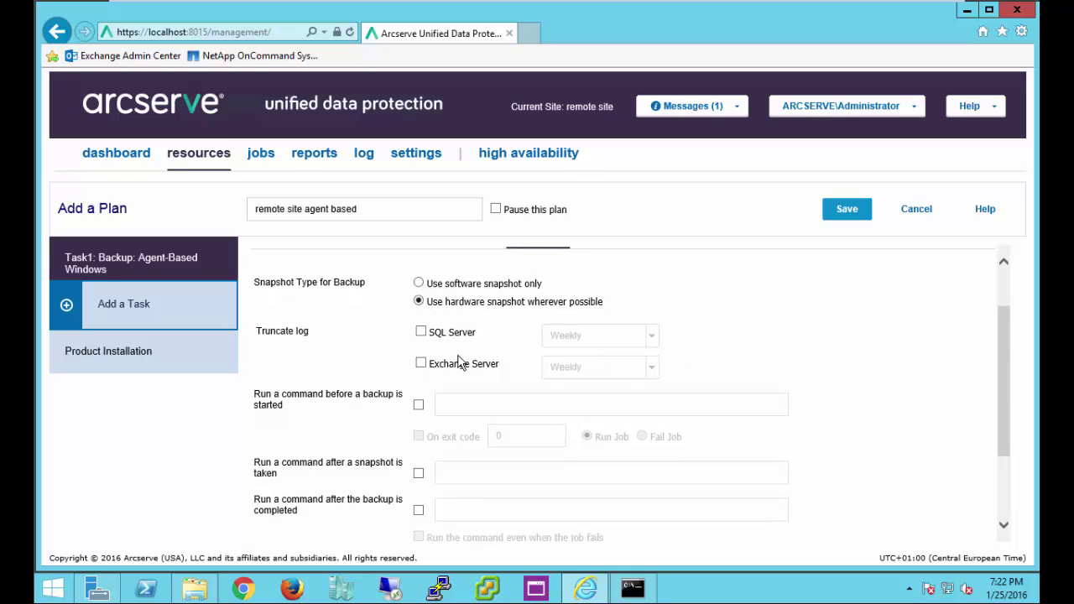
pyautogui.moveTo(1003, 412); pyautogui.dragTo(1004, 485)
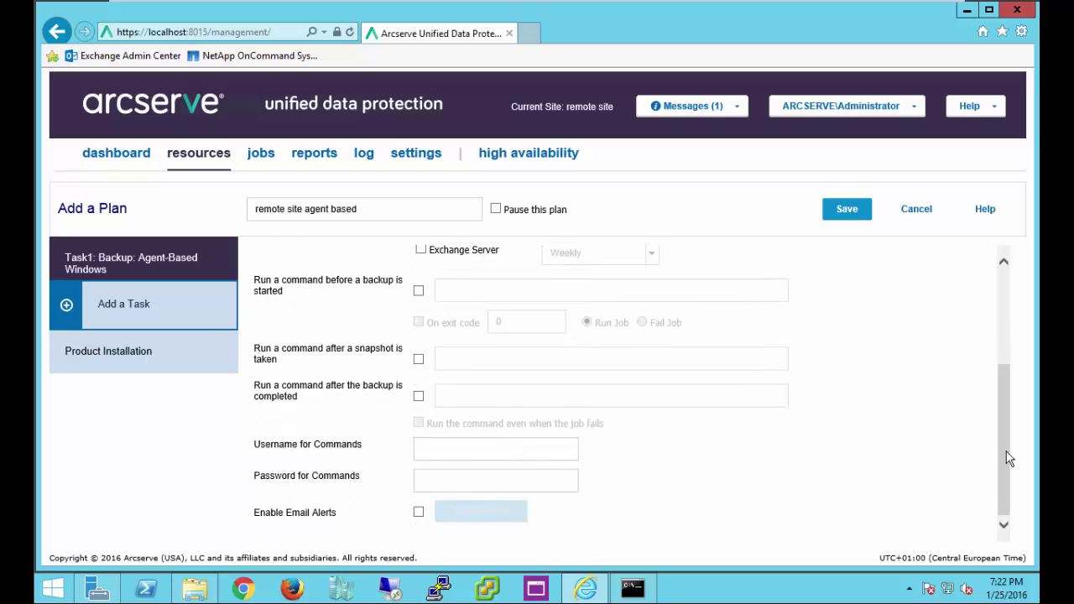
pyautogui.moveTo(1010, 452); pyautogui.dragTo(1020, 344)
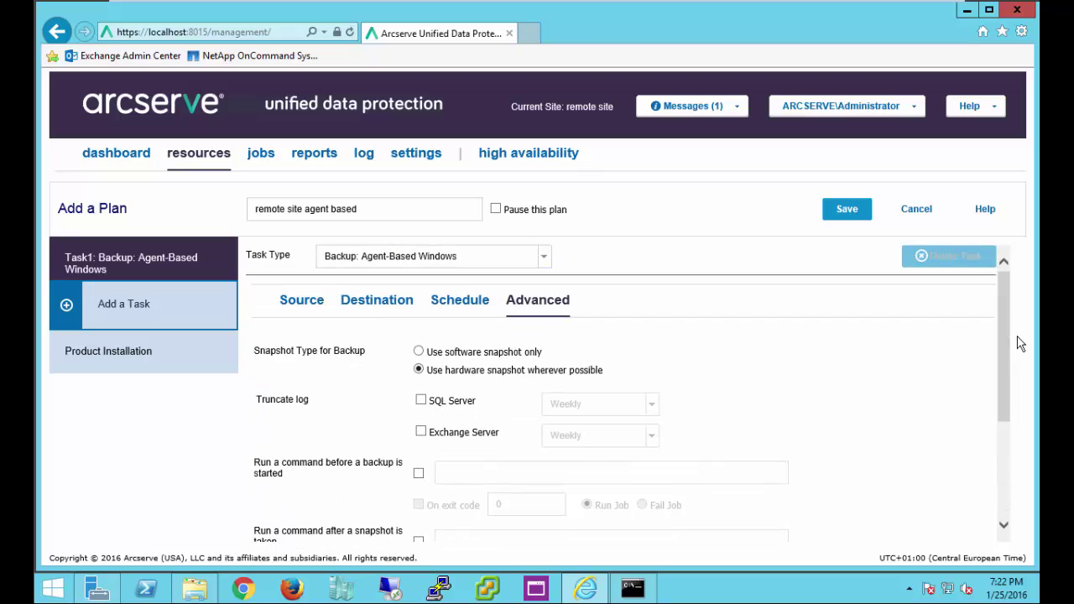
pyautogui.click(839, 216)
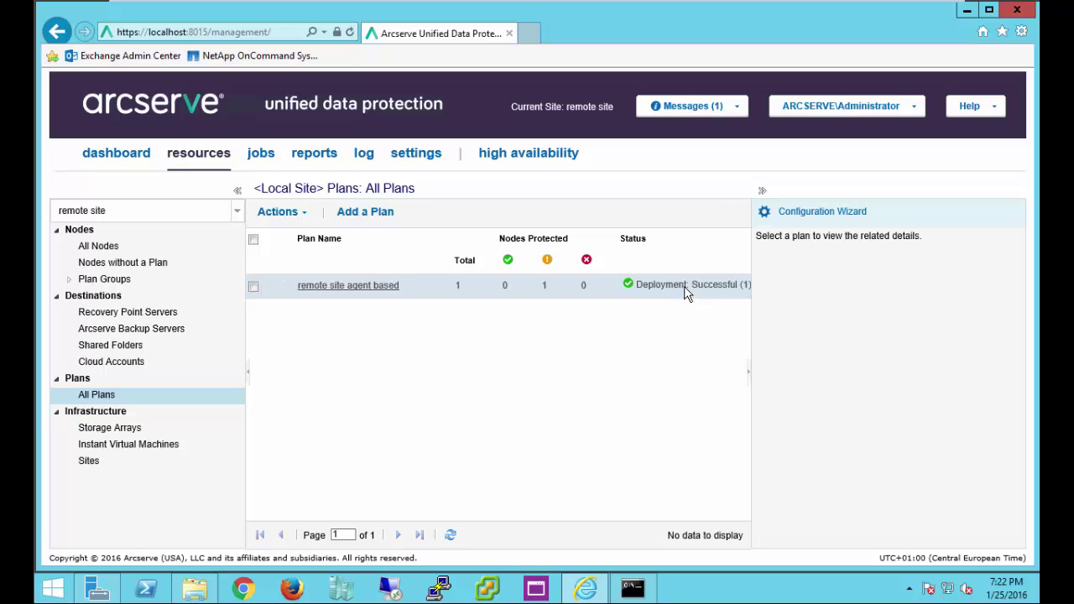
pyautogui.click(98, 246)
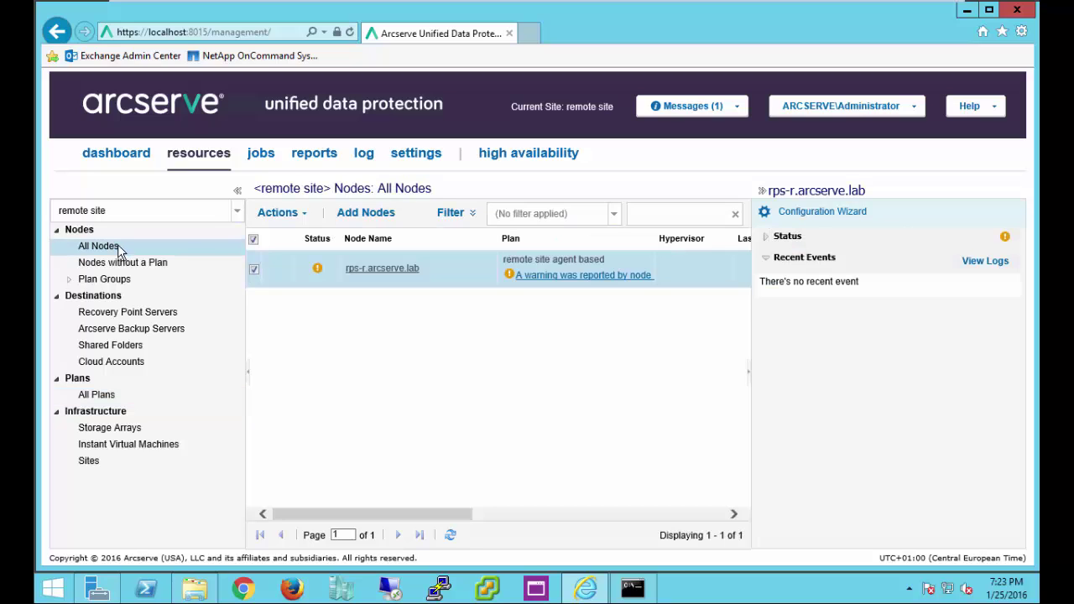
pyautogui.click(523, 278)
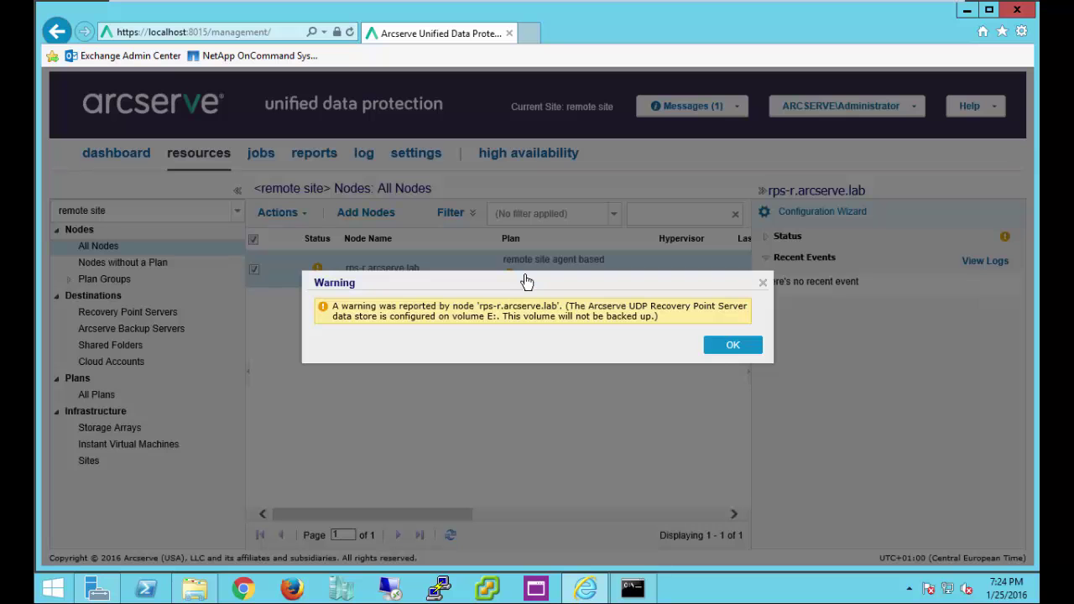
pyautogui.click(733, 348)
pyautogui.click(113, 398)
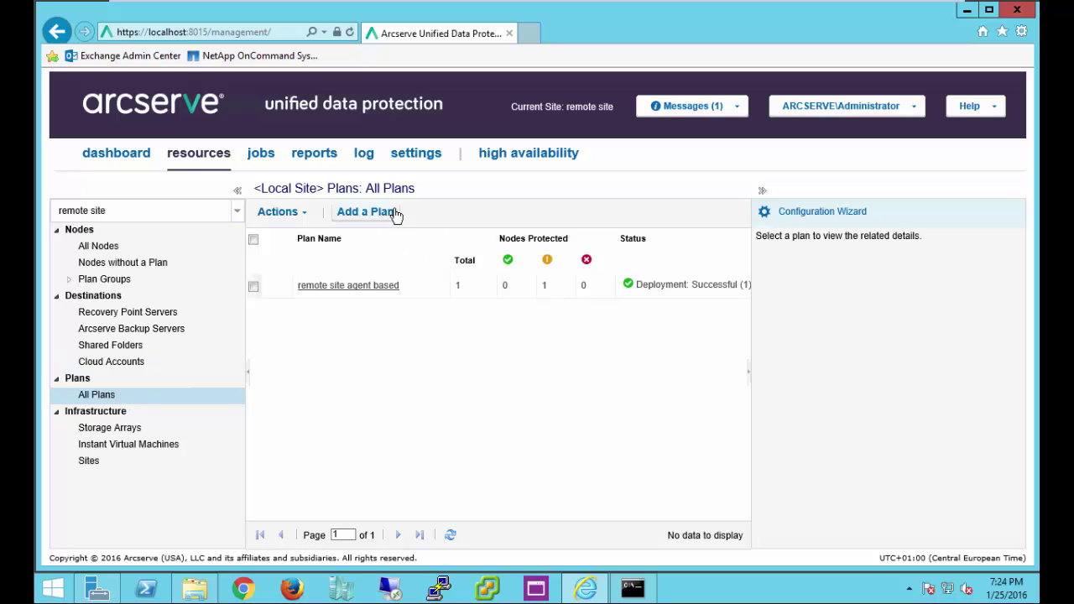
# Step: In the plan, select the rps-r.arcserve.lab node and switch to backing up selected volumes
pyautogui.click(370, 288)
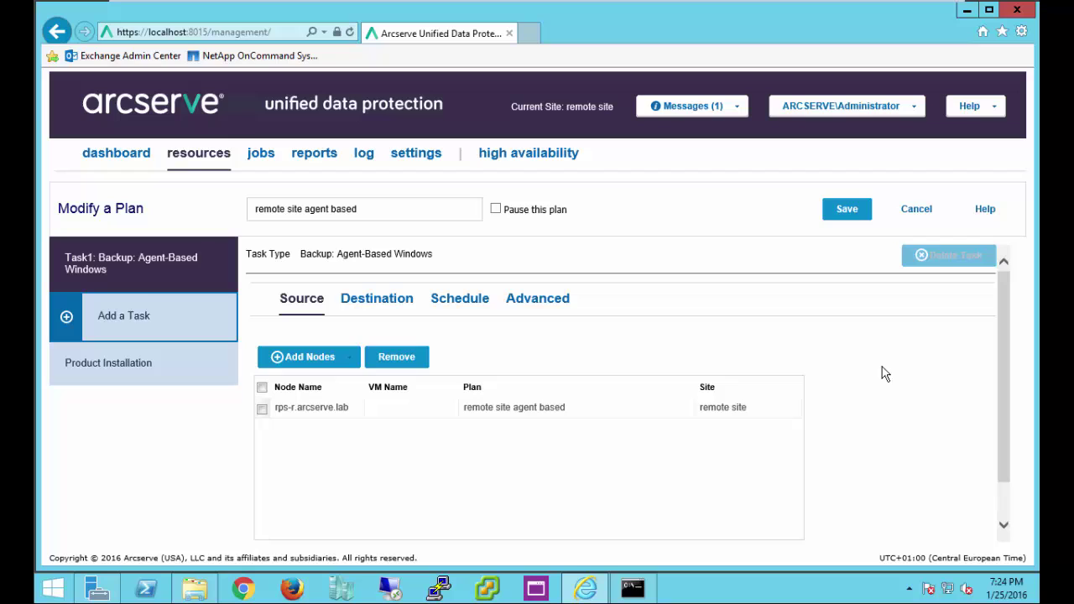
pyautogui.click(327, 415)
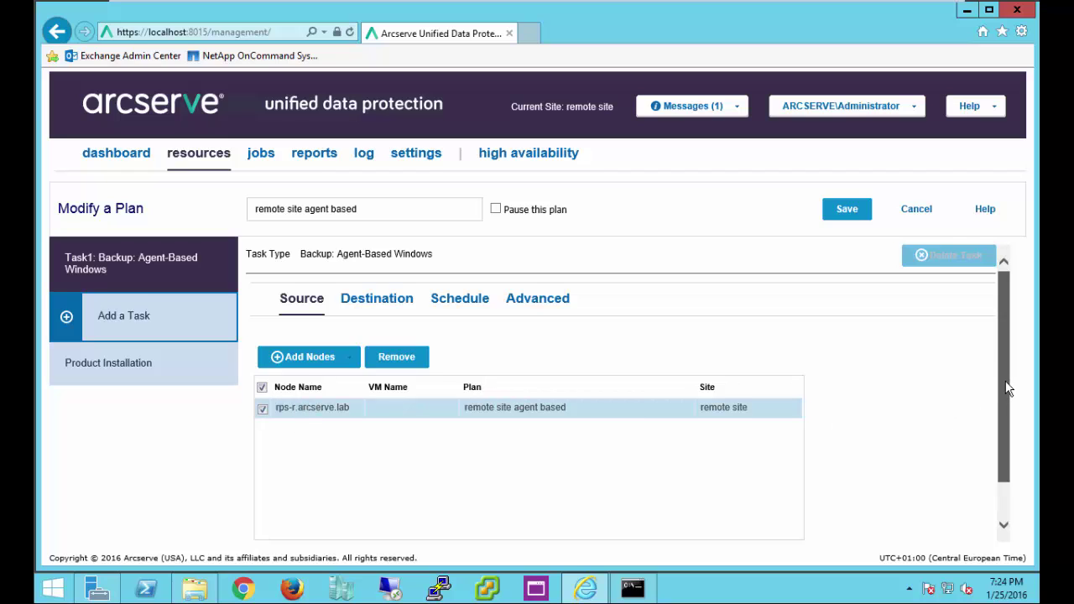
pyautogui.moveTo(1007, 391); pyautogui.dragTo(1007, 454)
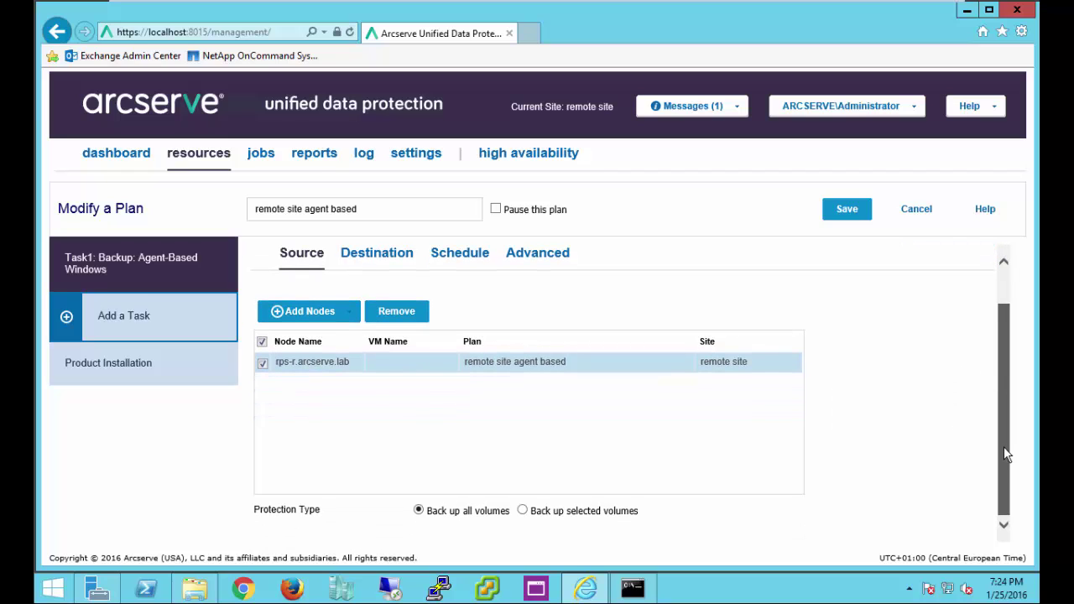
pyautogui.click(523, 511)
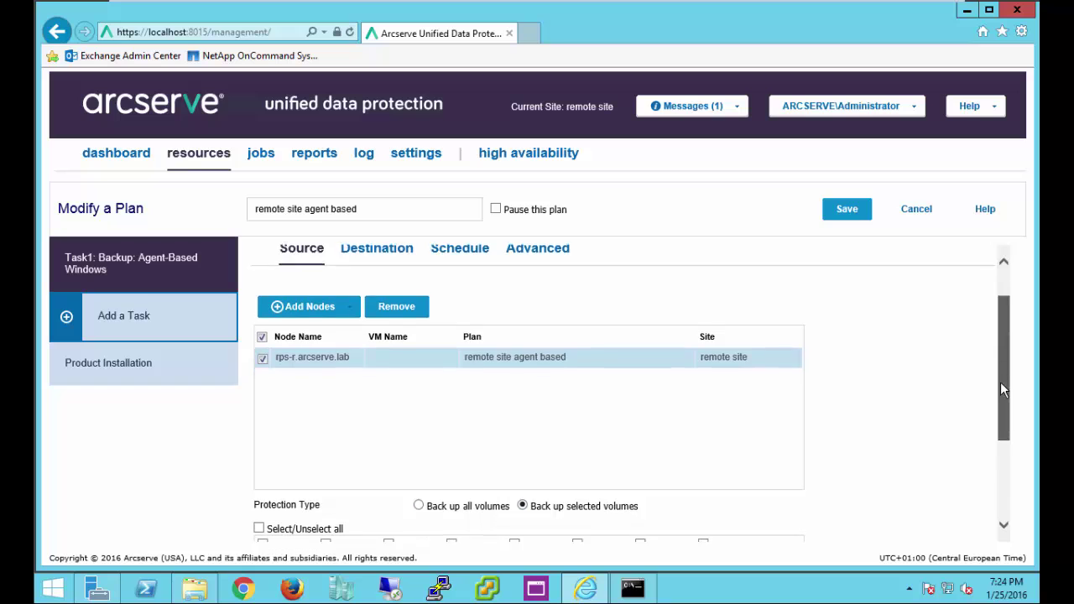
# Step: Tick the C:, Boot, Recovery and System Reserved volumes and save the plan
pyautogui.moveTo(1000, 382); pyautogui.dragTo(991, 433)
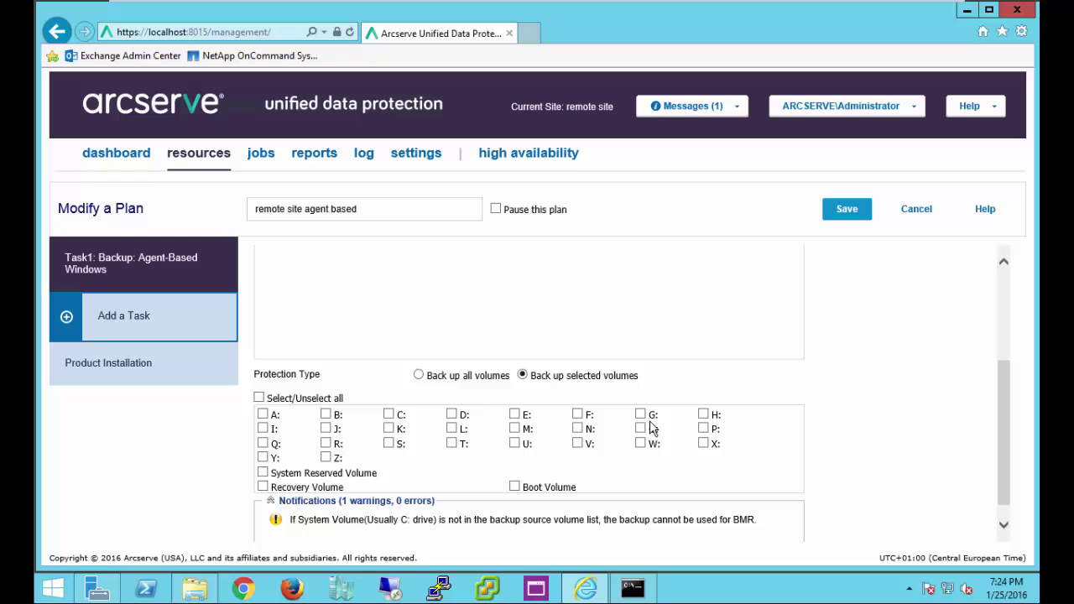
pyautogui.click(390, 416)
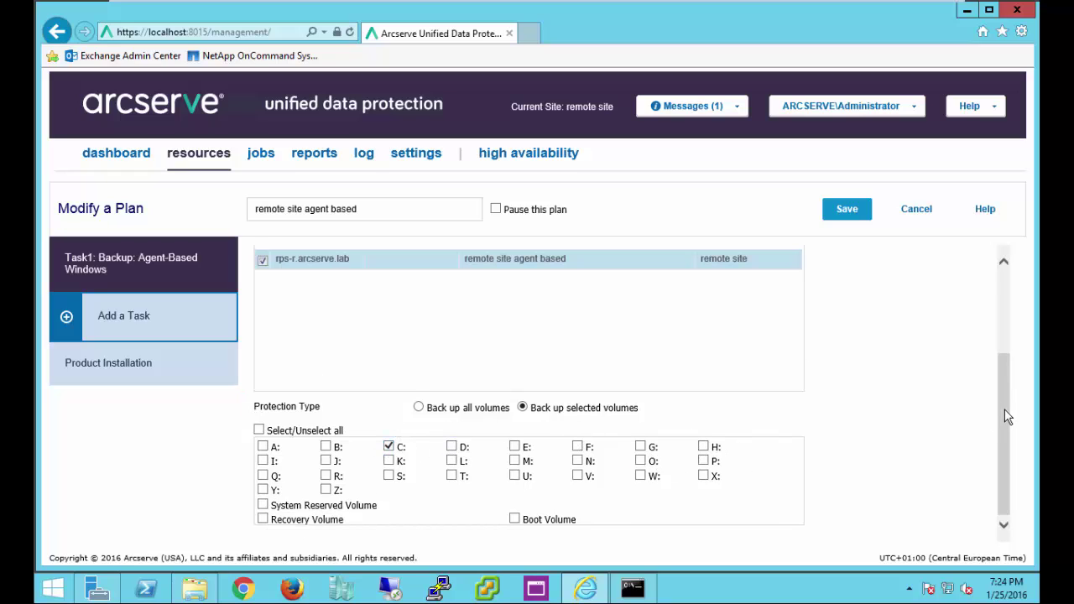
pyautogui.click(515, 520)
pyautogui.click(262, 520)
pyautogui.click(263, 505)
pyautogui.click(845, 212)
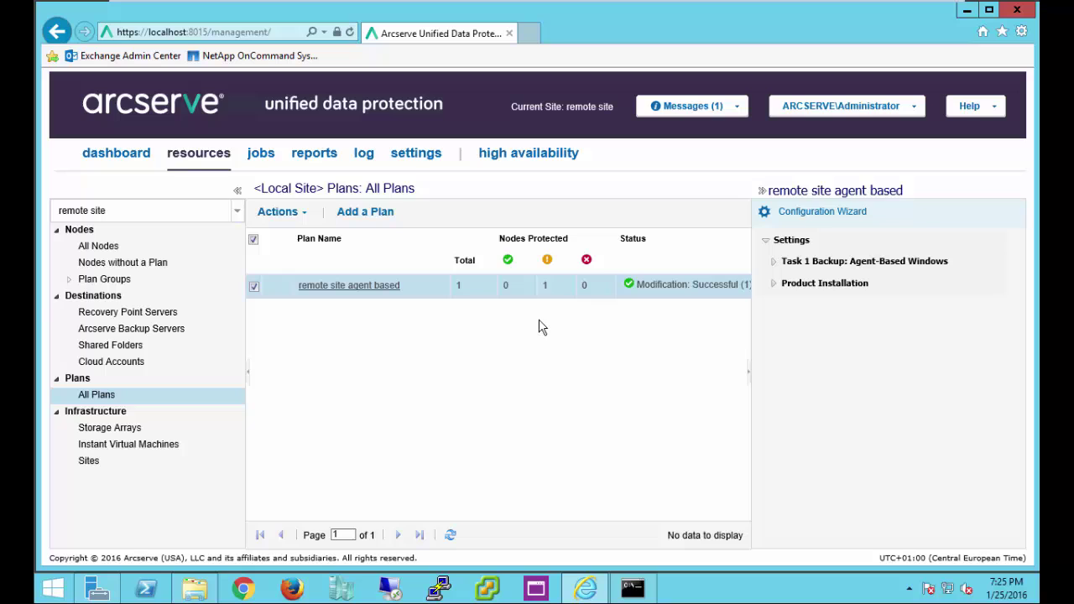
# Step: Select node rps-r.arcserve.lab under All Nodes, check its Actions menu, then view the empty Jobs In Progress list
pyautogui.click(98, 246)
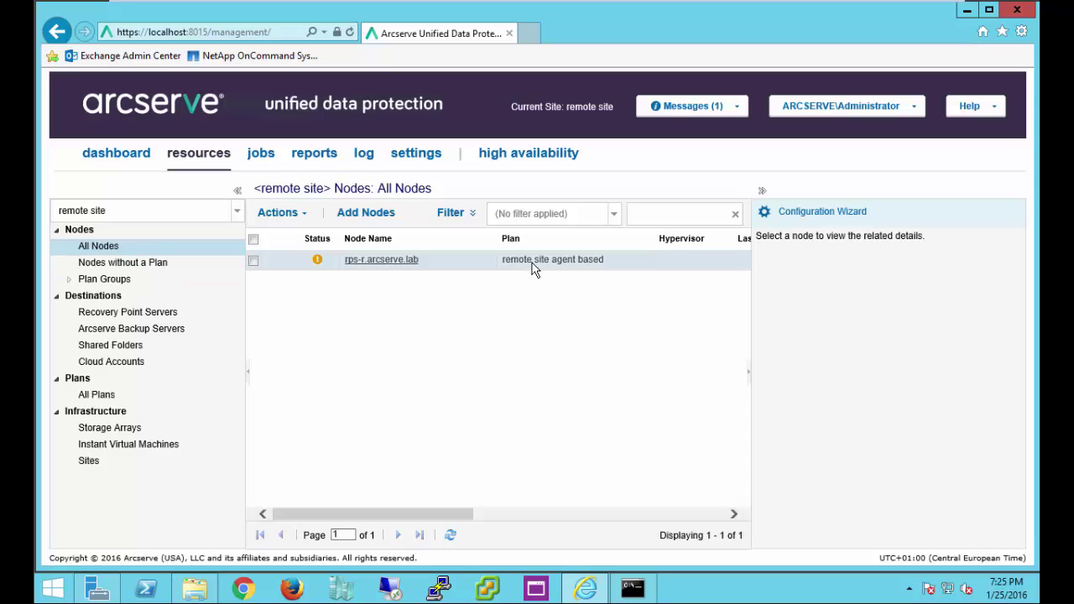
pyautogui.click(378, 269)
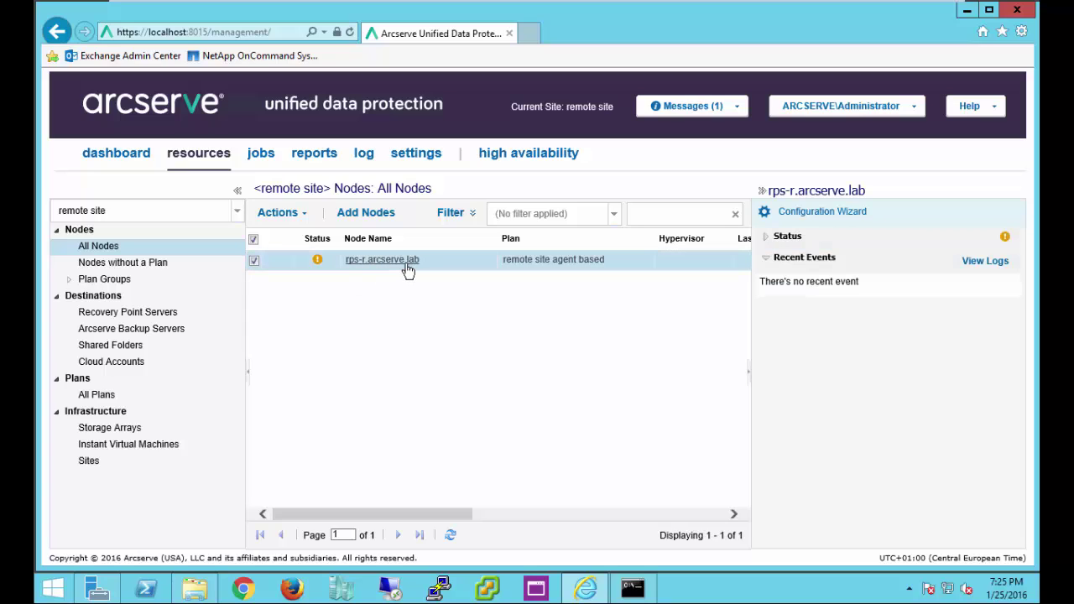
pyautogui.click(309, 220)
pyautogui.click(267, 158)
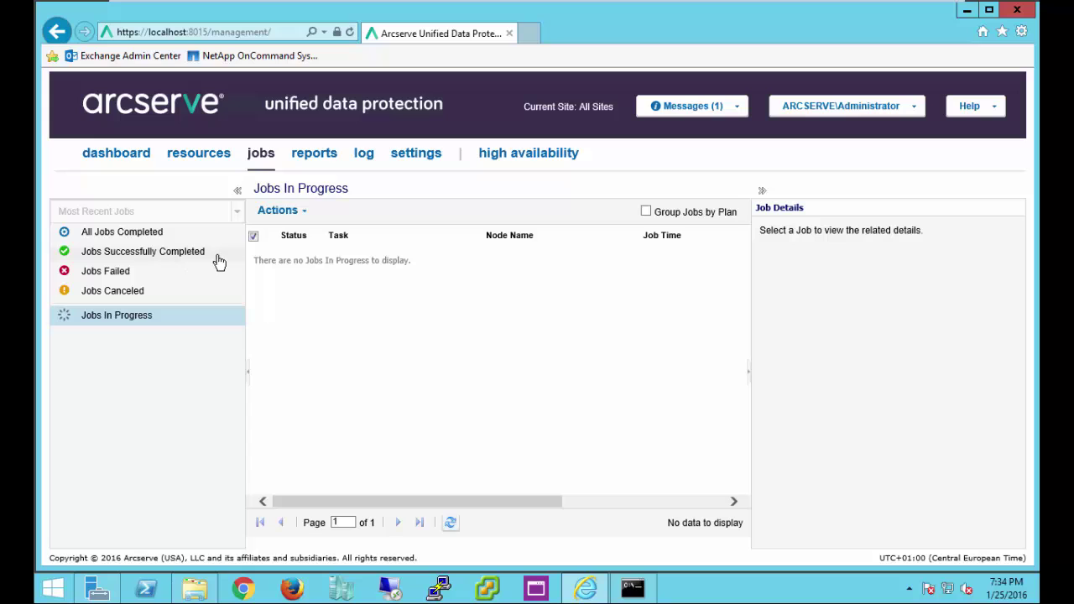
# Step: Look over Reports and the Log, ending on the Database Configuration settings for instance ARCSERVE_APP
pyautogui.click(323, 167)
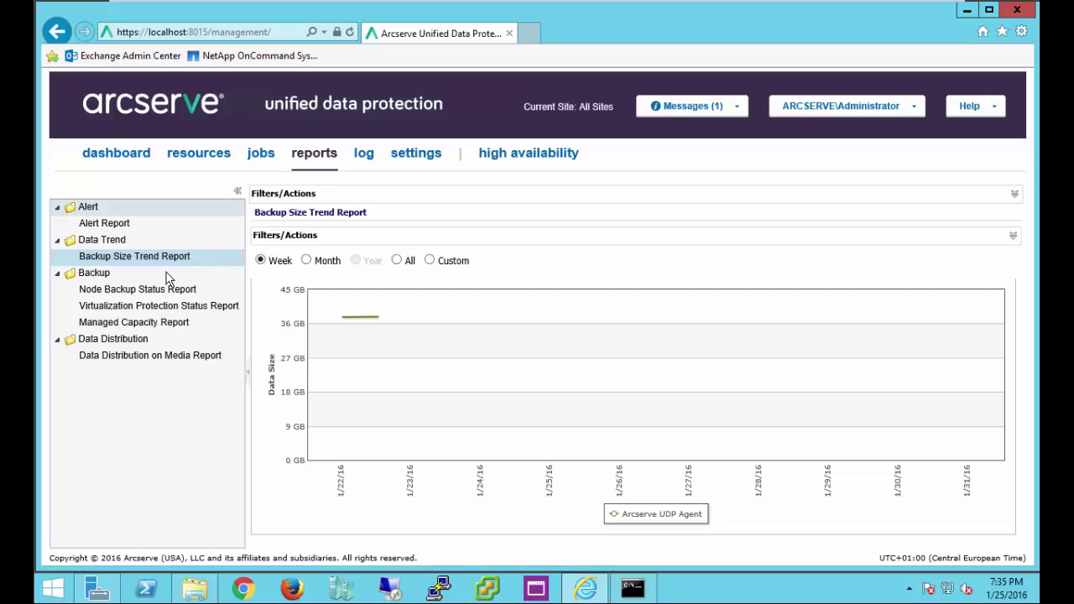
pyautogui.moveTo(146, 265)
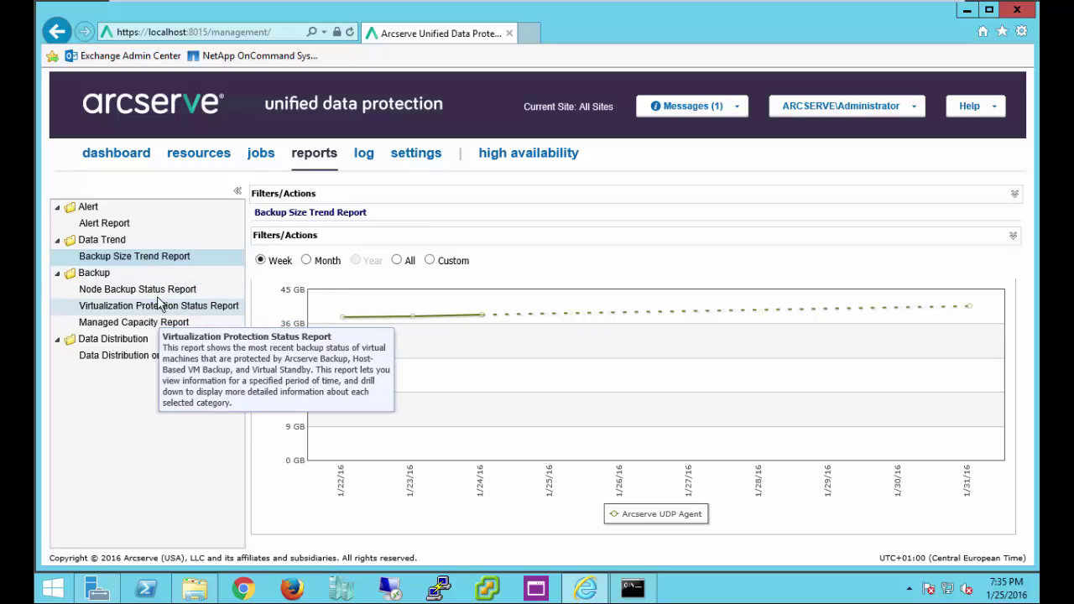
pyautogui.moveTo(162, 294)
pyautogui.moveTo(151, 367)
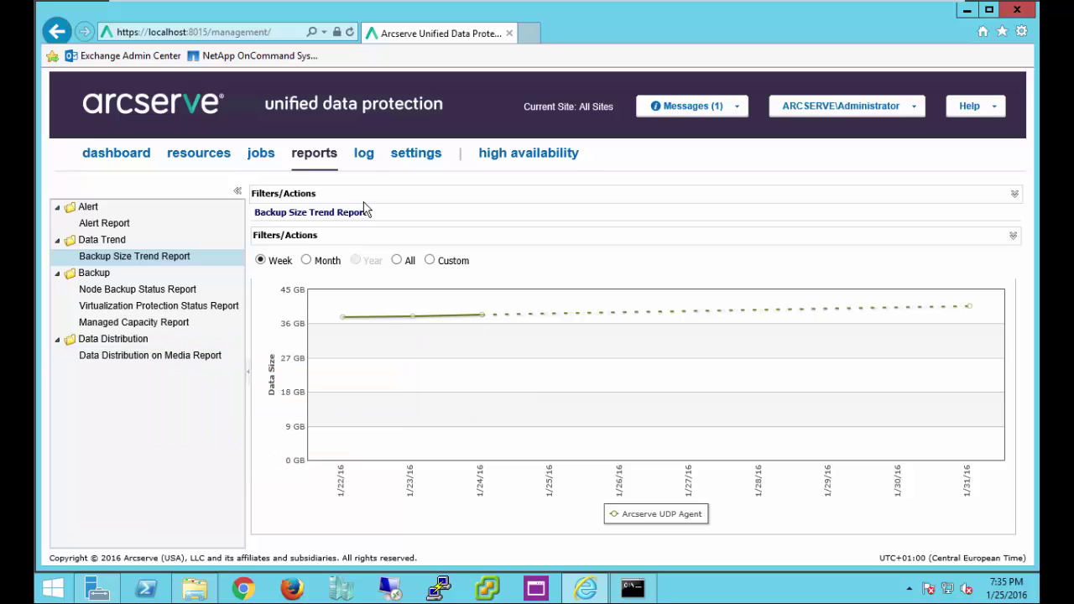
pyautogui.click(363, 165)
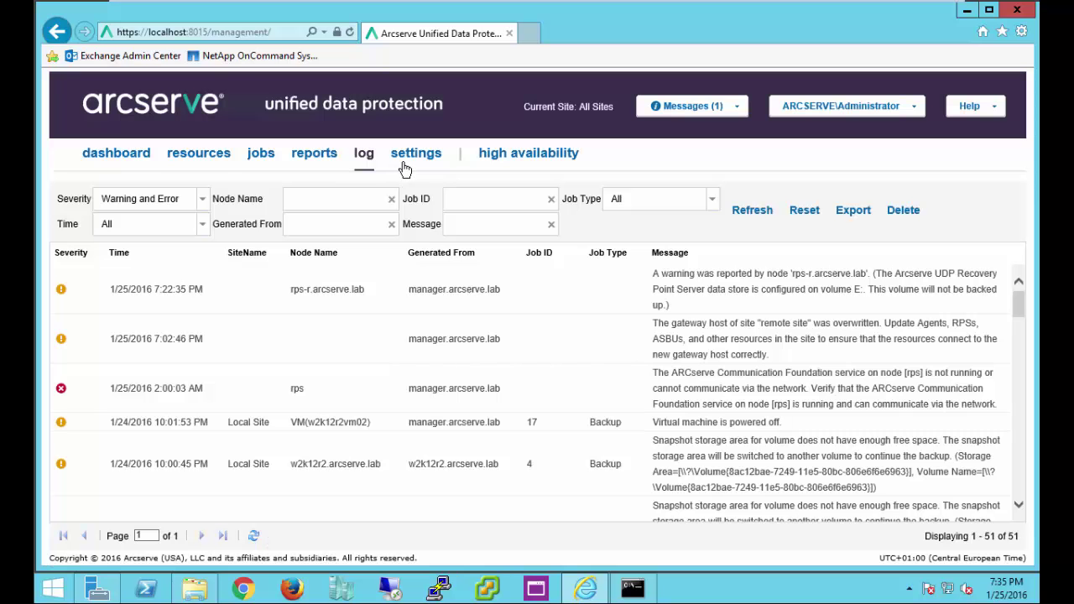
pyautogui.click(403, 169)
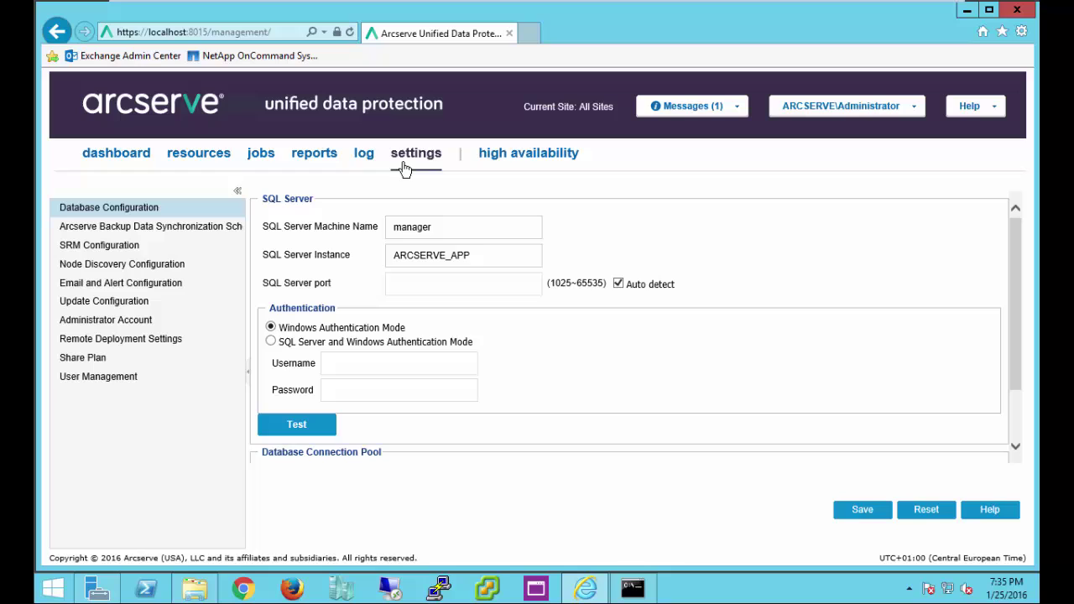